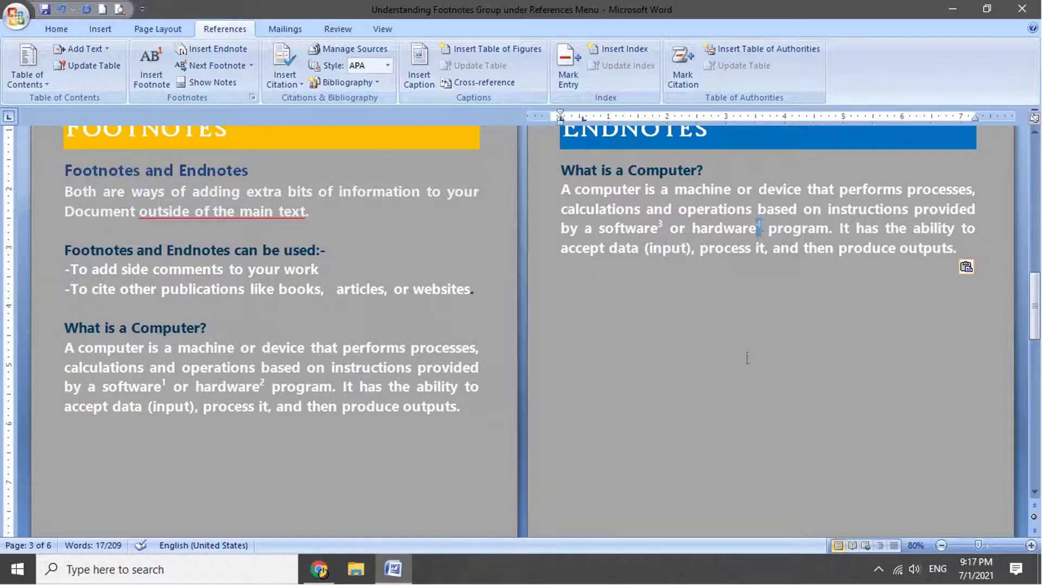
Compare the numbered note references in both "What is a Computer?" paragraphs with their notes at the foot of each page.
scroll(748, 358, "down", 6)
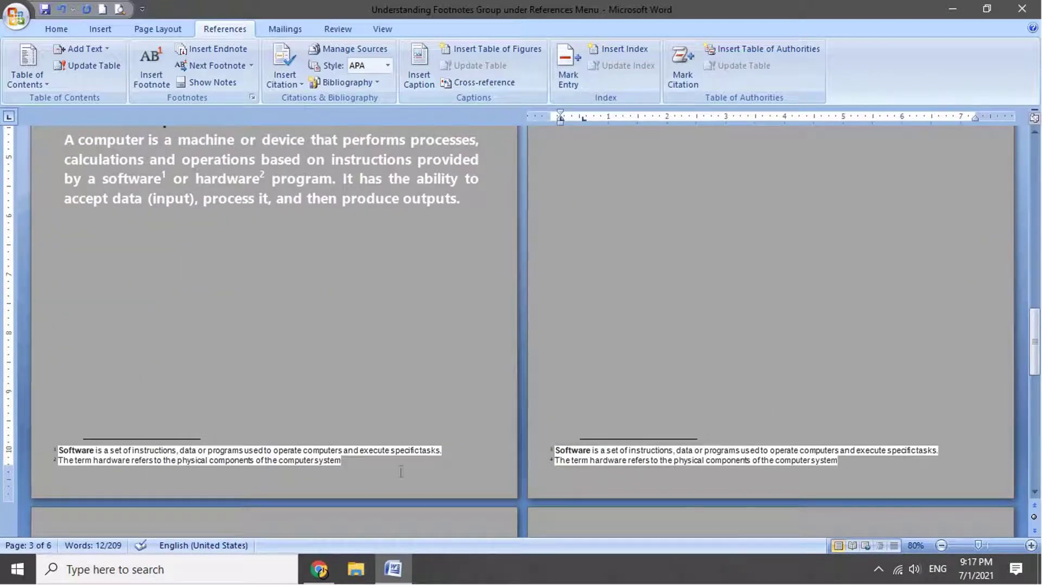
scroll(611, 473, "up", 6)
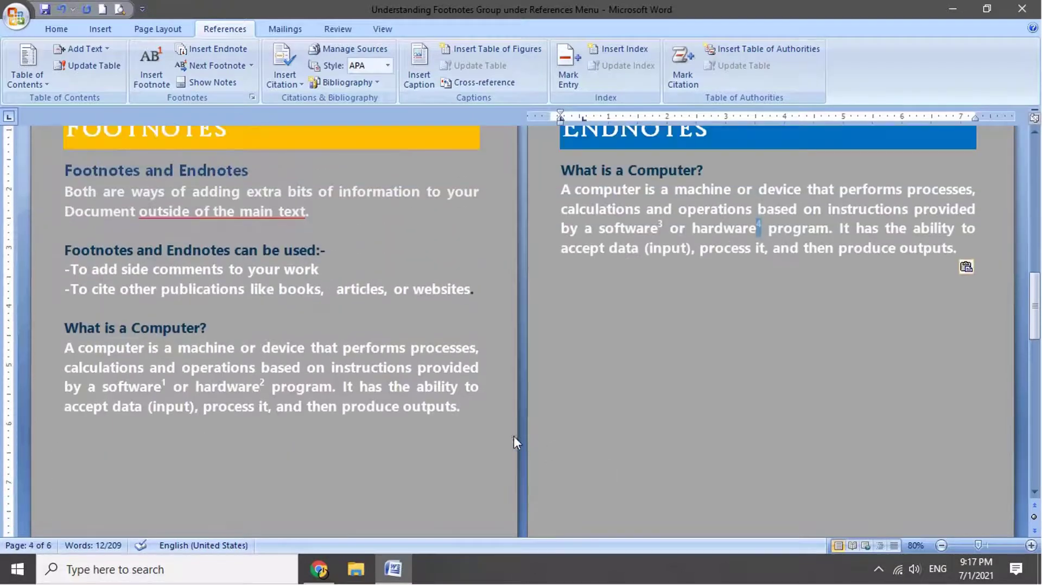
left_click_drag(468, 407, 65, 349)
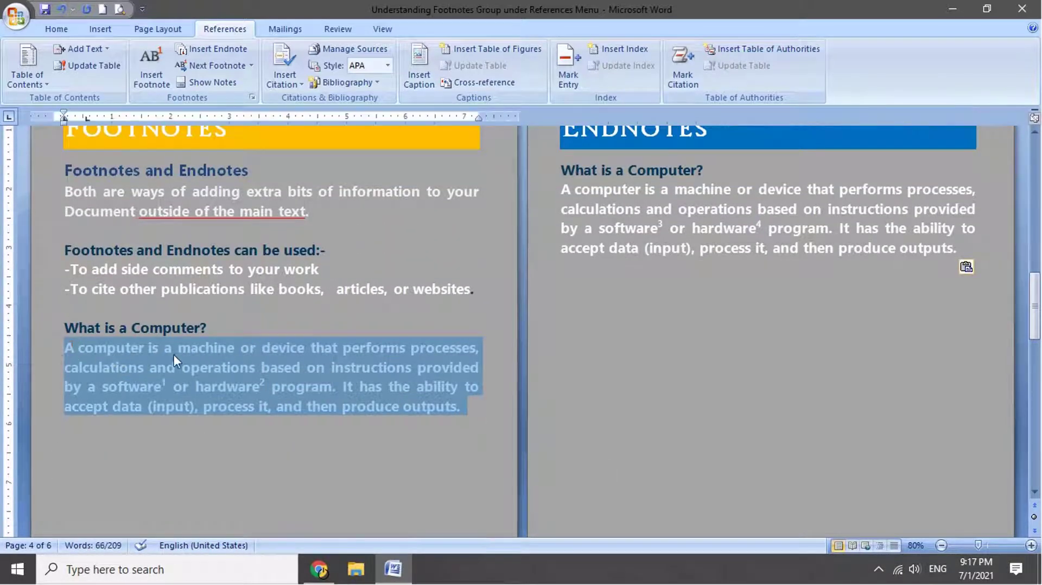
left_click_drag(675, 228, 657, 228)
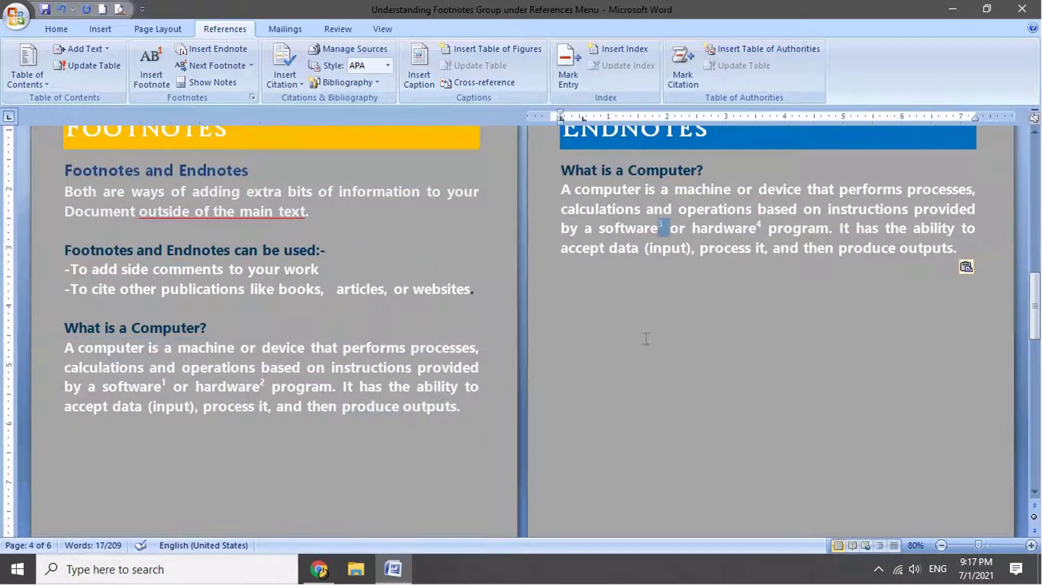
scroll(661, 385, "down", 6)
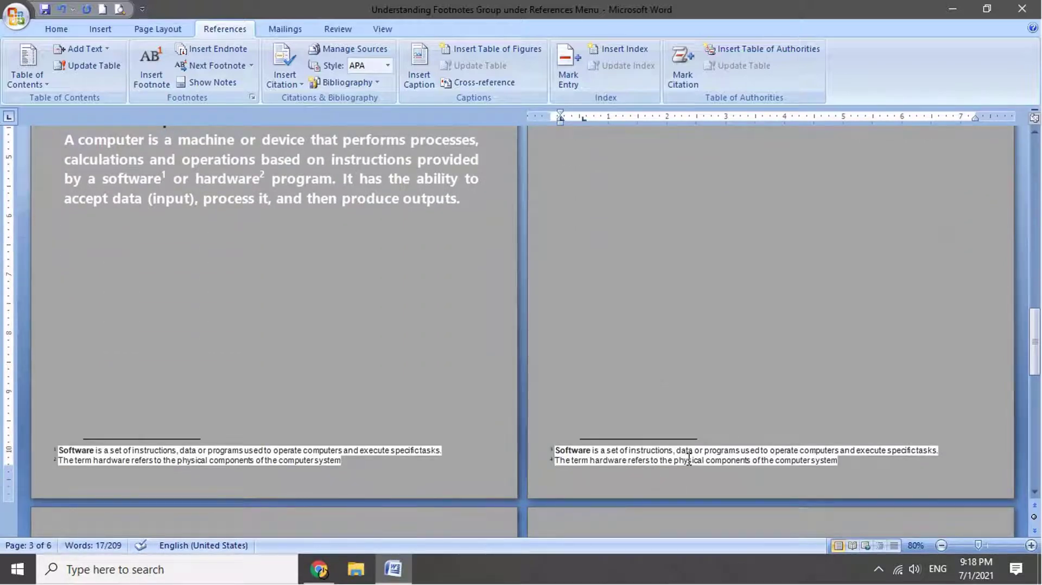
scroll(688, 460, "up", 6)
left_click(754, 219)
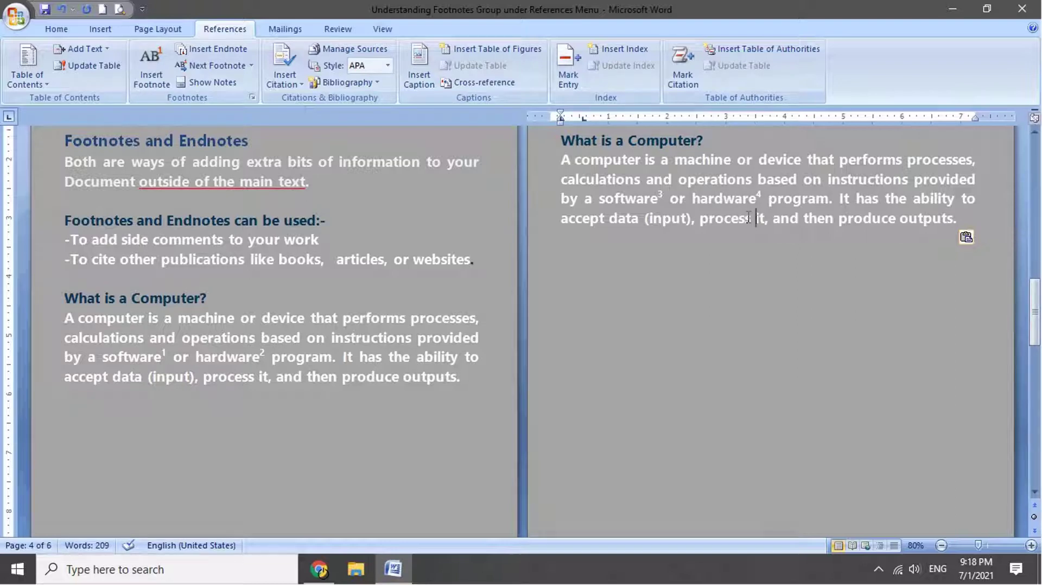
scroll(746, 219, "down", 3)
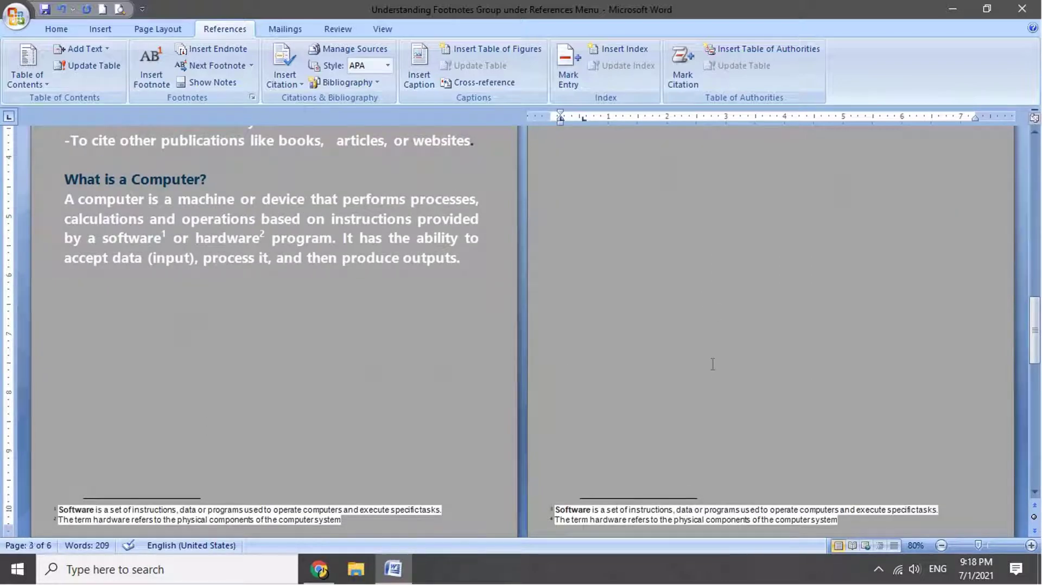
left_click(346, 283)
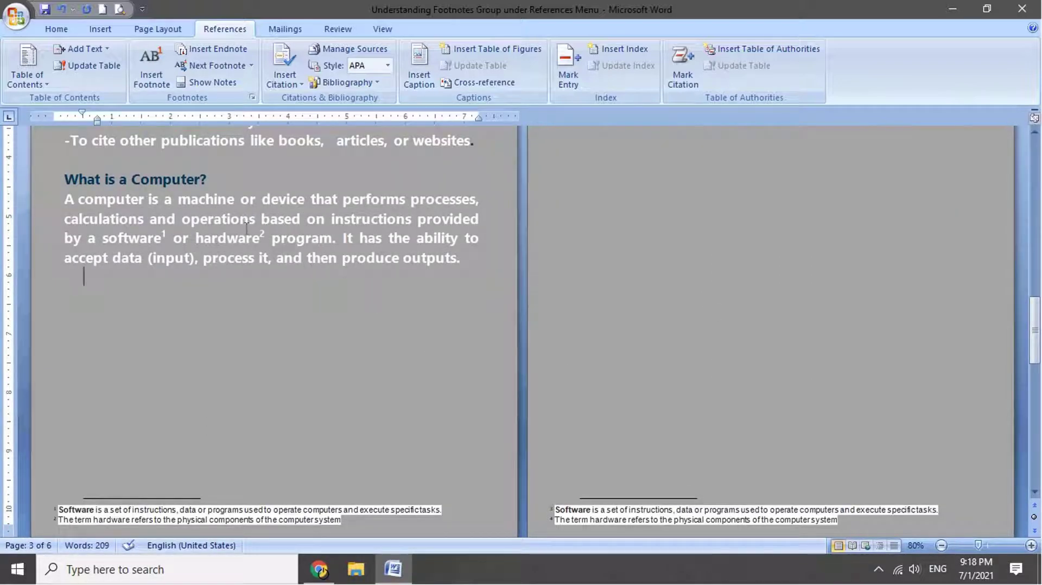
scroll(566, 451, "up", 3)
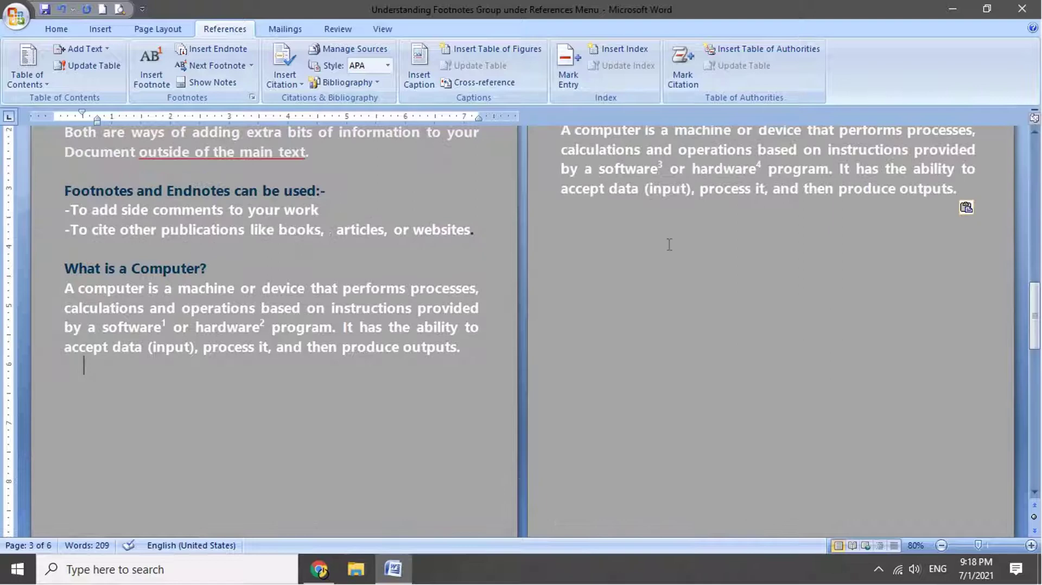
left_click(660, 171)
scroll(664, 179, "down", 3)
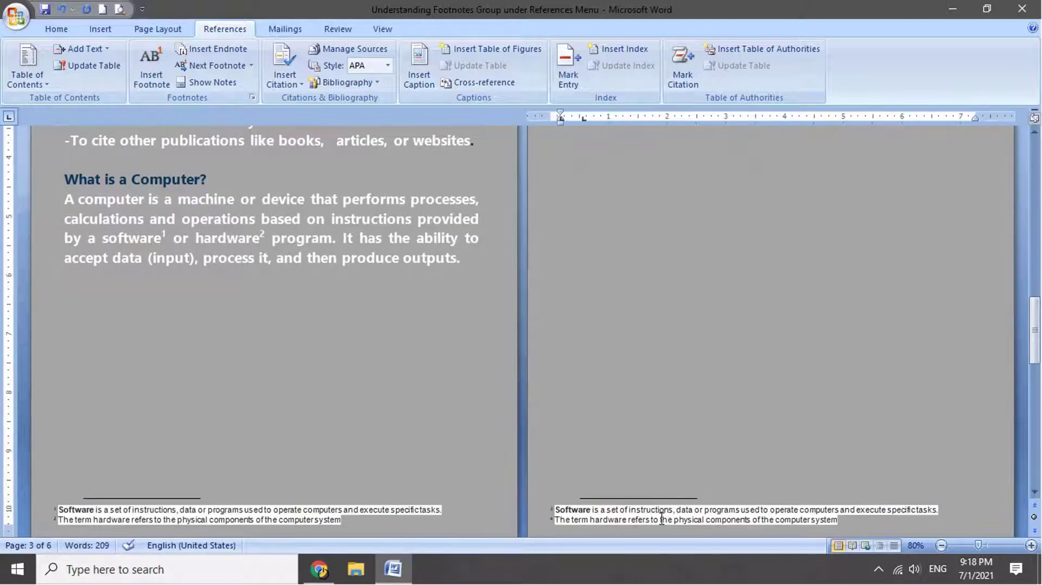
scroll(697, 493, "up", 7)
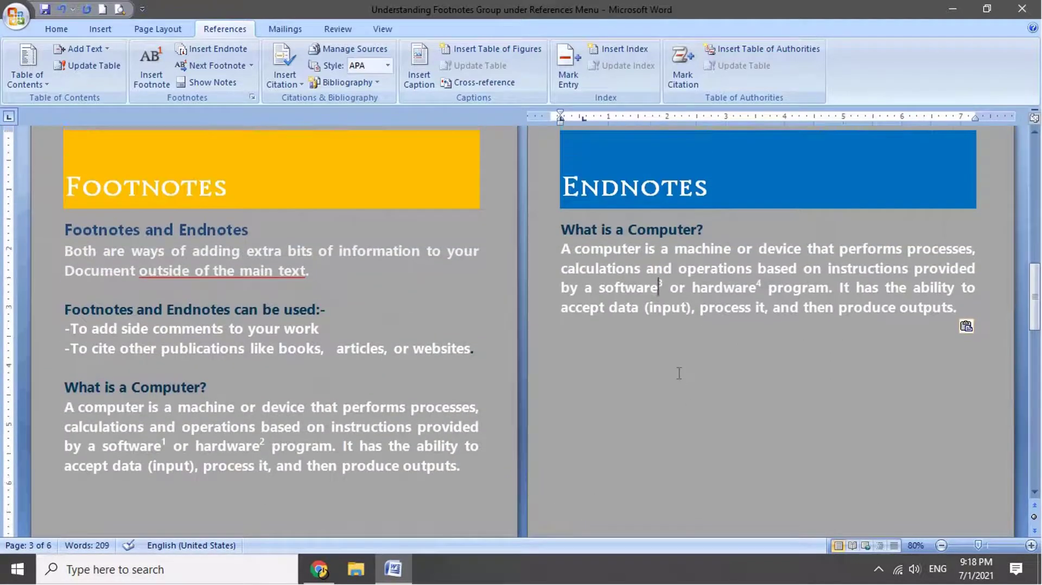
Insert an endnote after "program" on the Endnotes page, reading "a program is a specific set of ordered operations for a computer to perform".
left_click(681, 374)
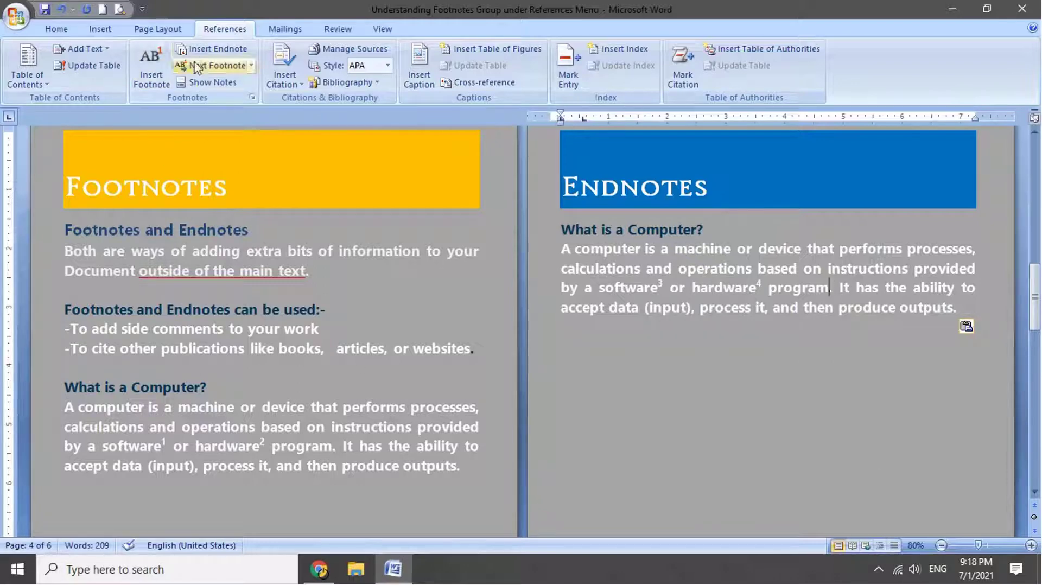
left_click(212, 52)
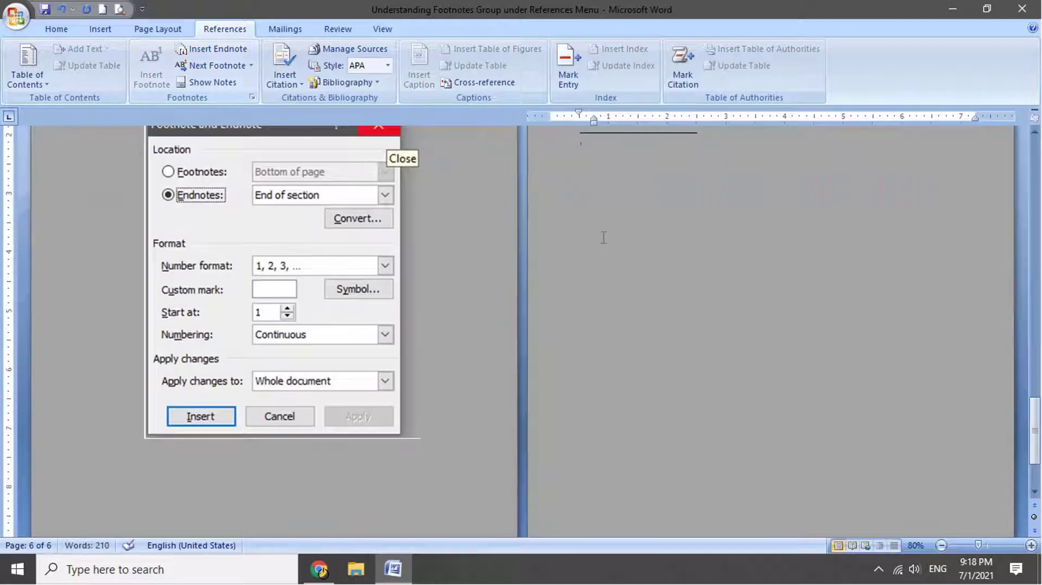
scroll(631, 308, "up", 3)
scroll(632, 309, "down", 4)
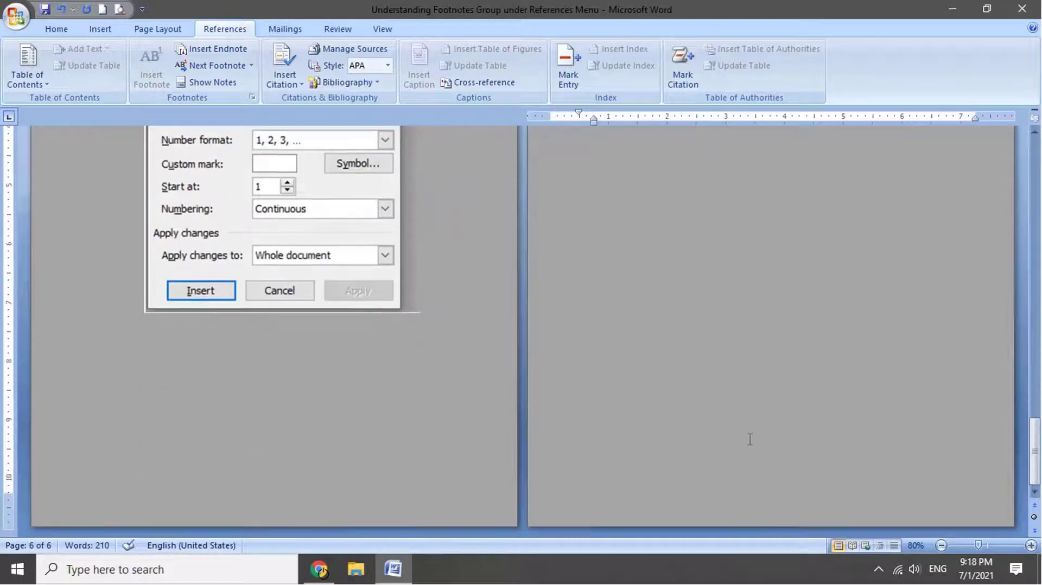
scroll(748, 437, "up", 5)
scroll(587, 344, "up", 2)
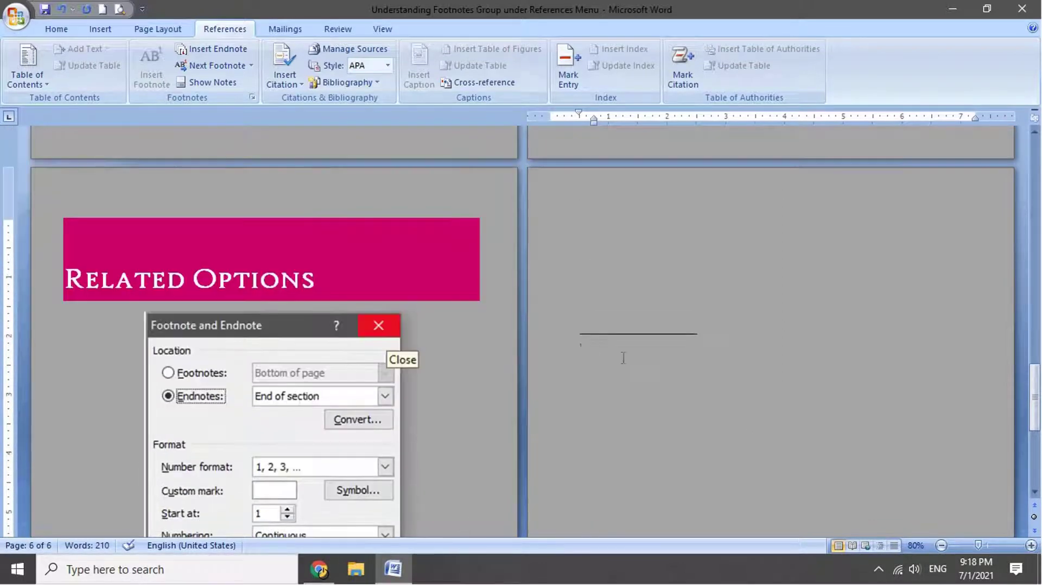
scroll(619, 356, "up", 2)
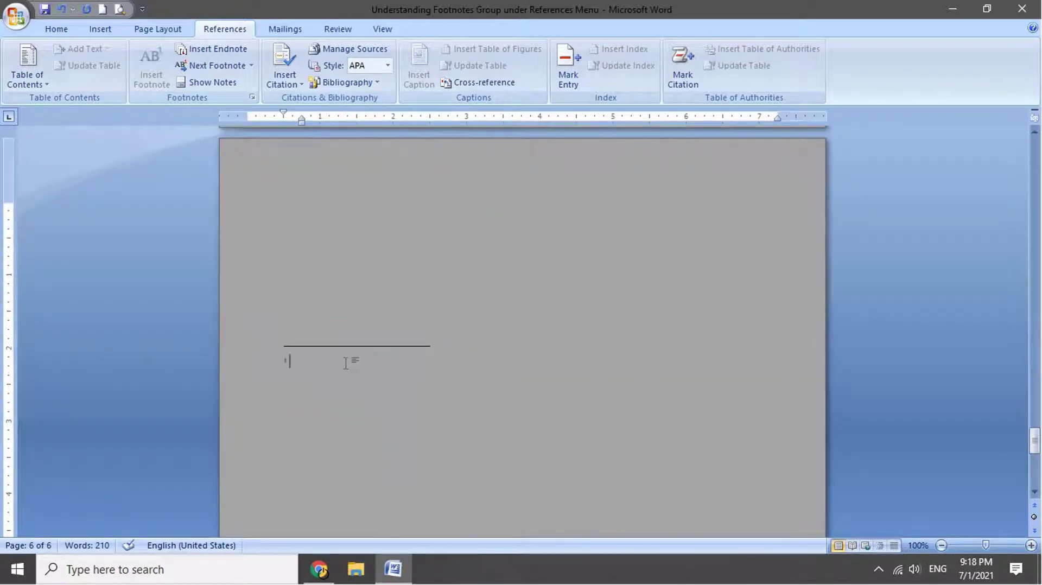
type("a program is a specific set of ordered operations for a computer to perform")
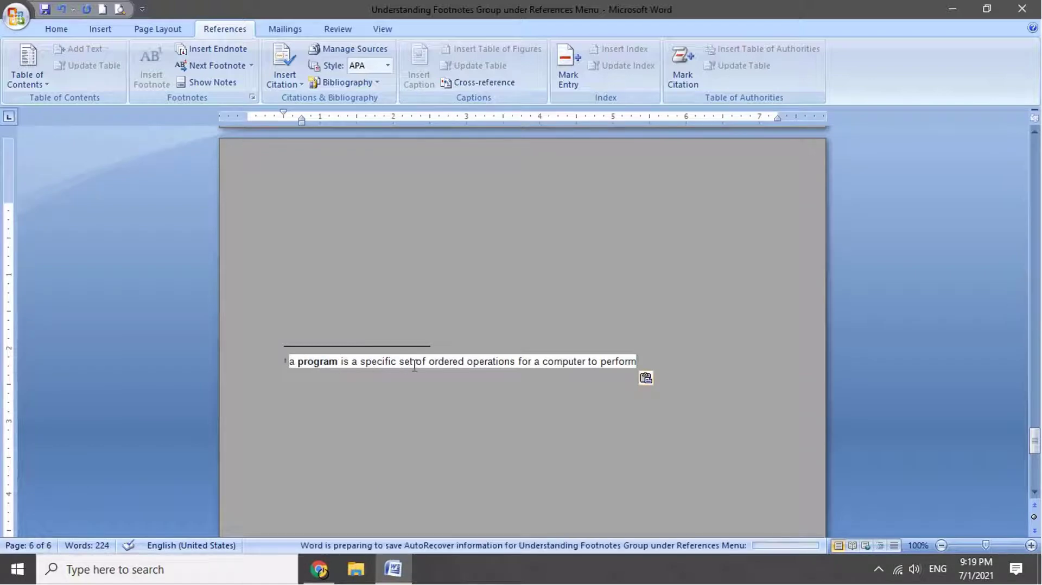
Examine the notes at the foot of the Footnotes page and the endnote reference after "program" on the Endnotes page.
scroll(681, 349, "down", 2)
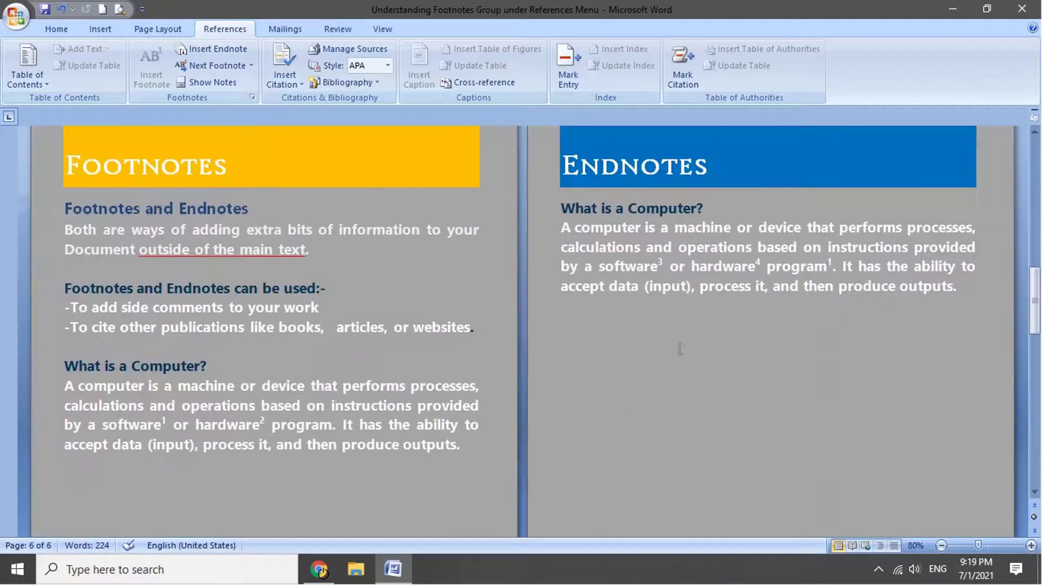
left_click_drag(228, 169, 64, 168)
scroll(223, 444, "down", 4)
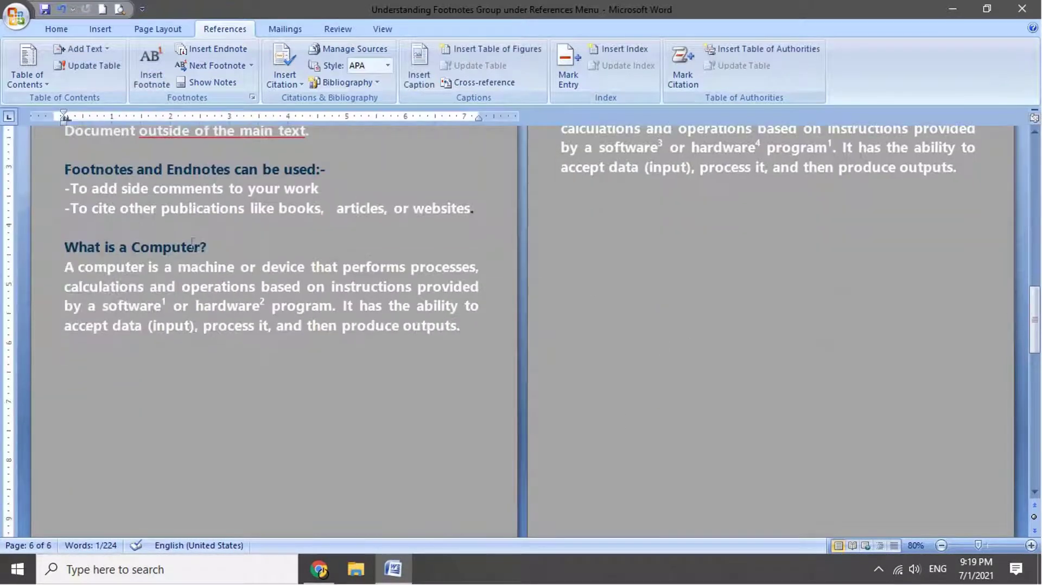
scroll(223, 444, "down", 1)
left_click(355, 467)
key("ctrl+a")
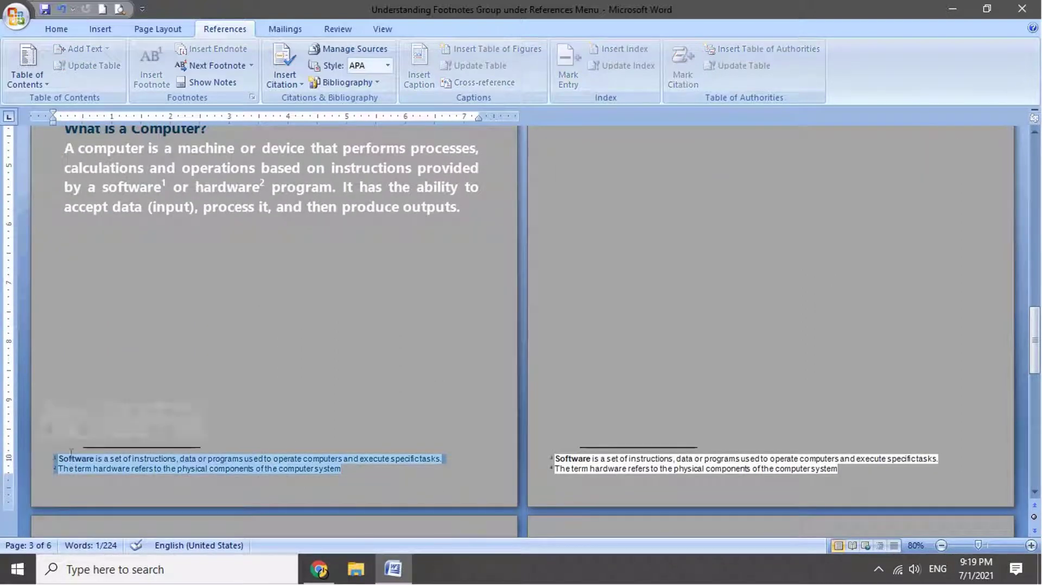
scroll(642, 367, "up", 3)
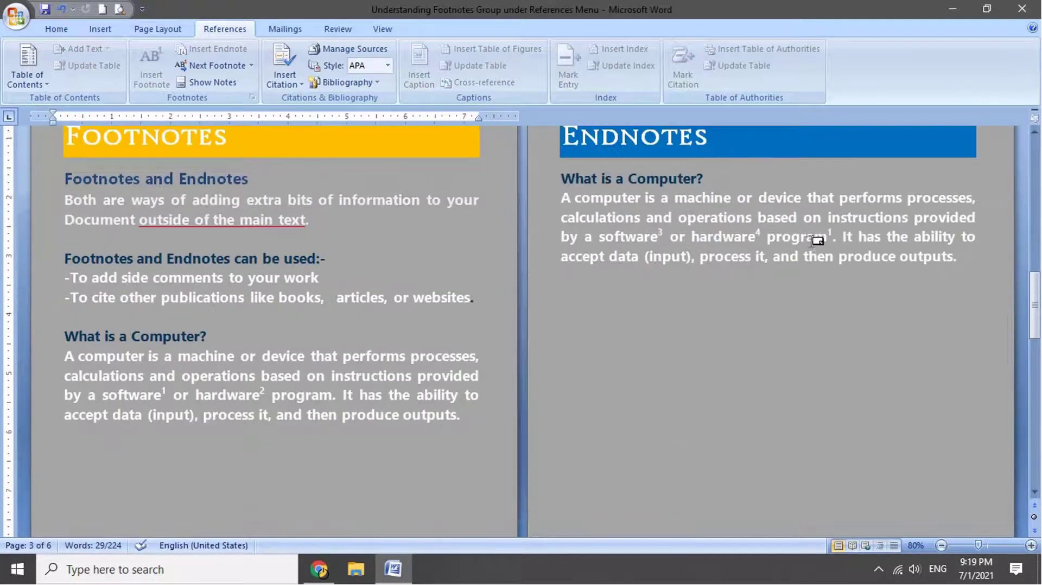
left_click(829, 237)
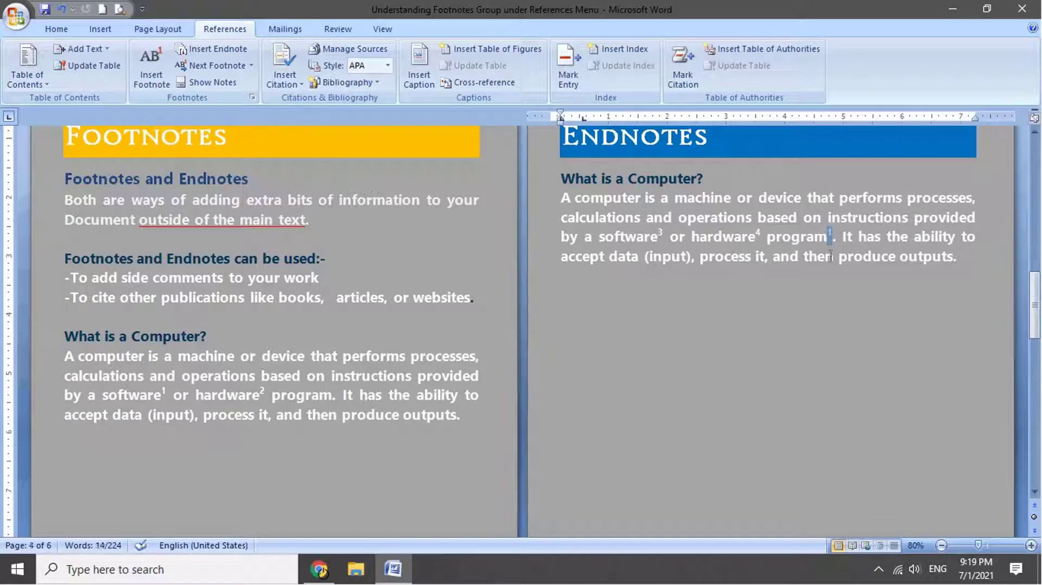
left_click(831, 256)
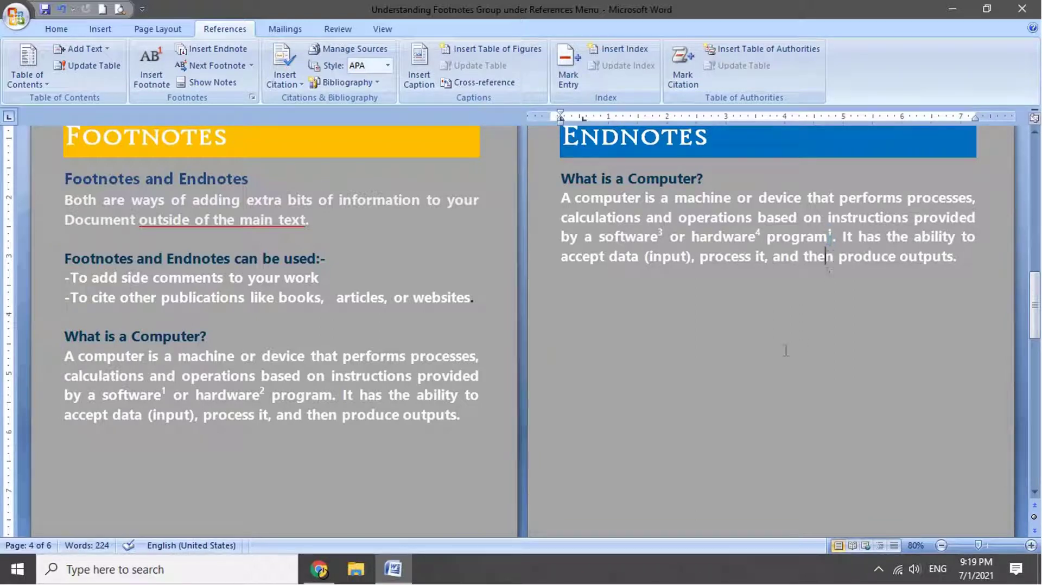
scroll(784, 350, "up", 1)
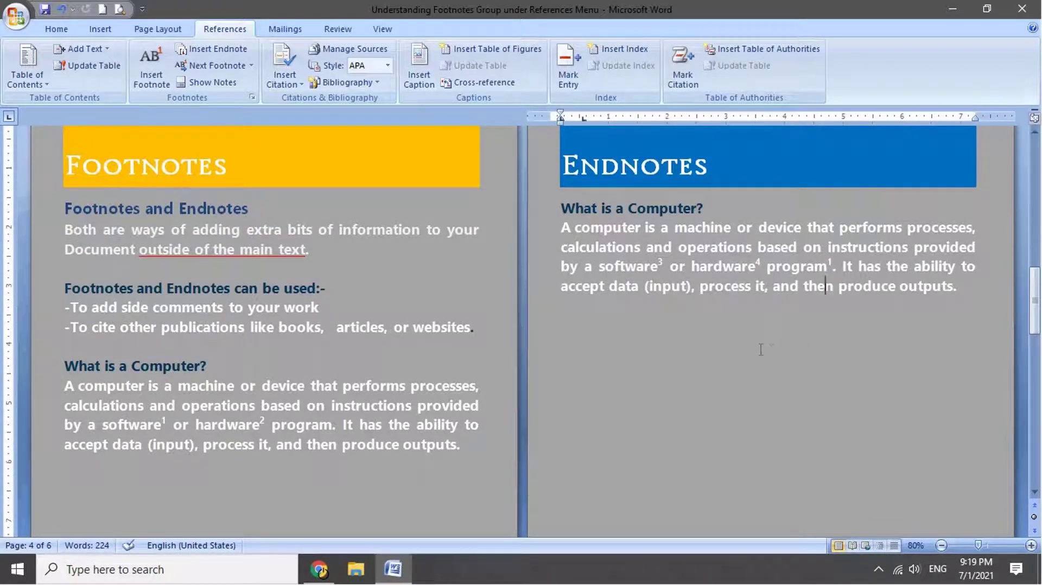
Starting from the "Footnotes and Endnotes" heading, go forward through the next three footnote references.
left_click(66, 209)
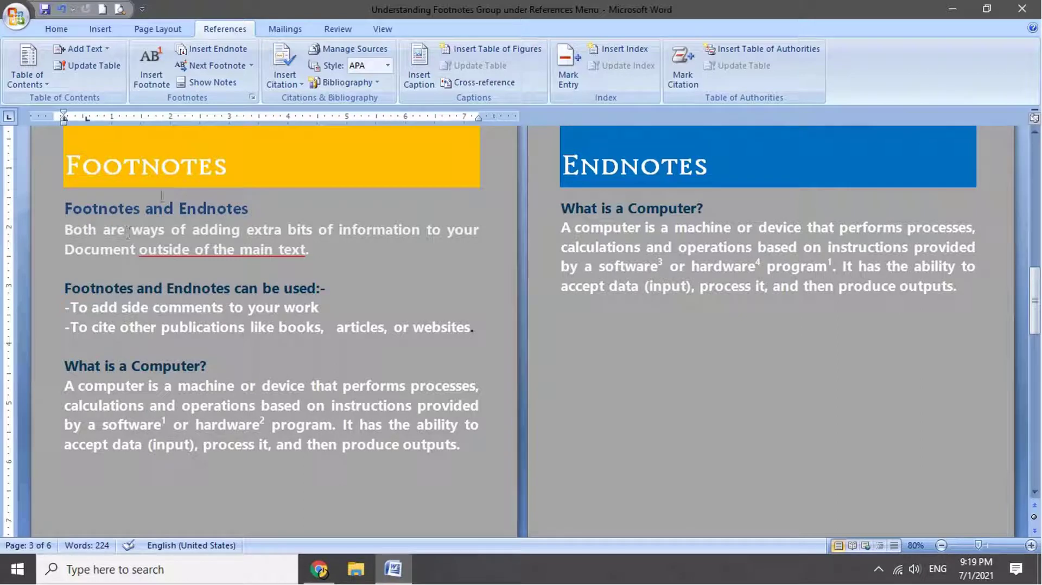
left_click(252, 66)
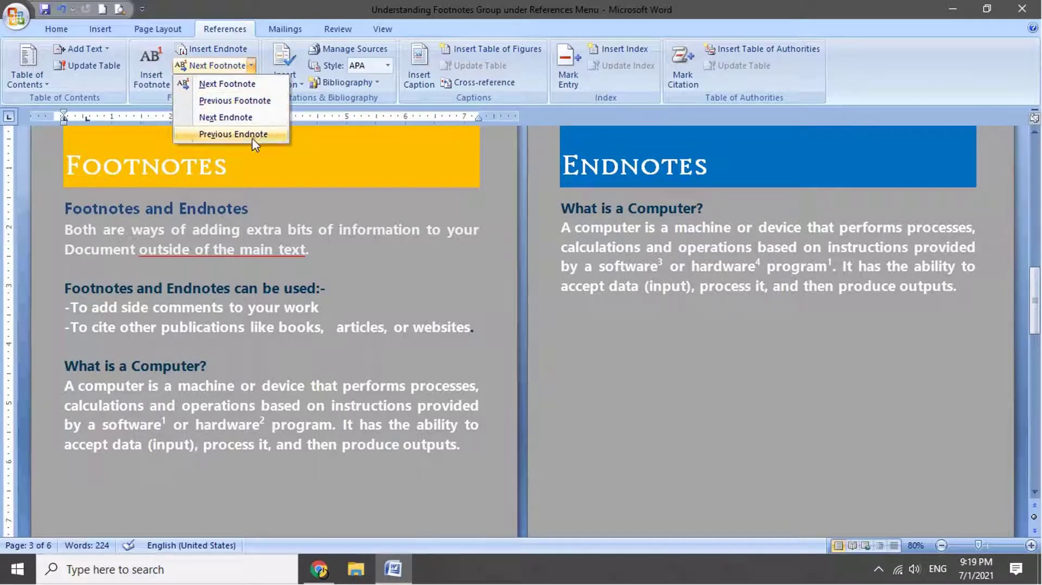
left_click(251, 86)
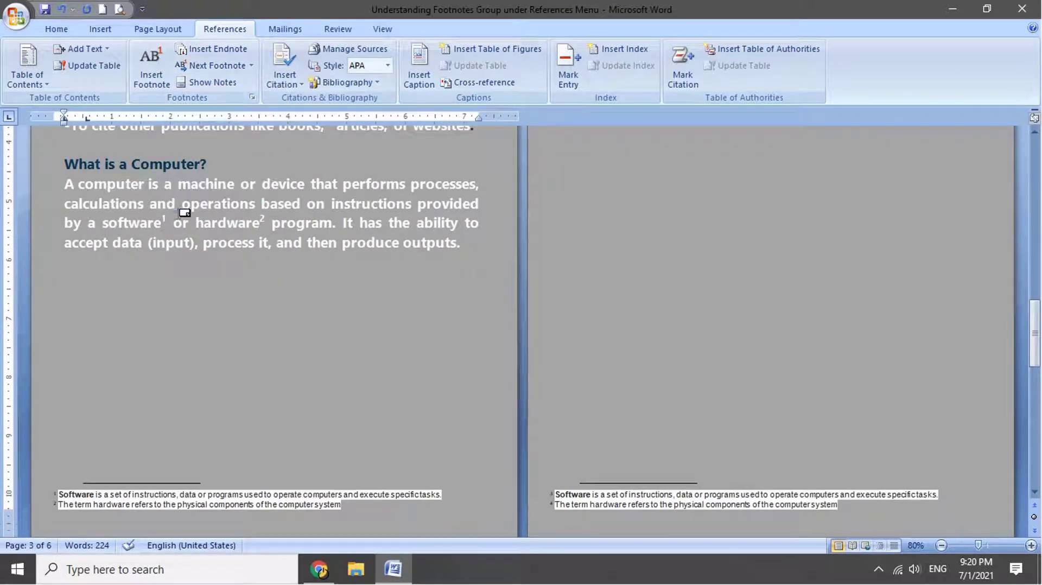
left_click(252, 65)
left_click(253, 87)
left_click(251, 65)
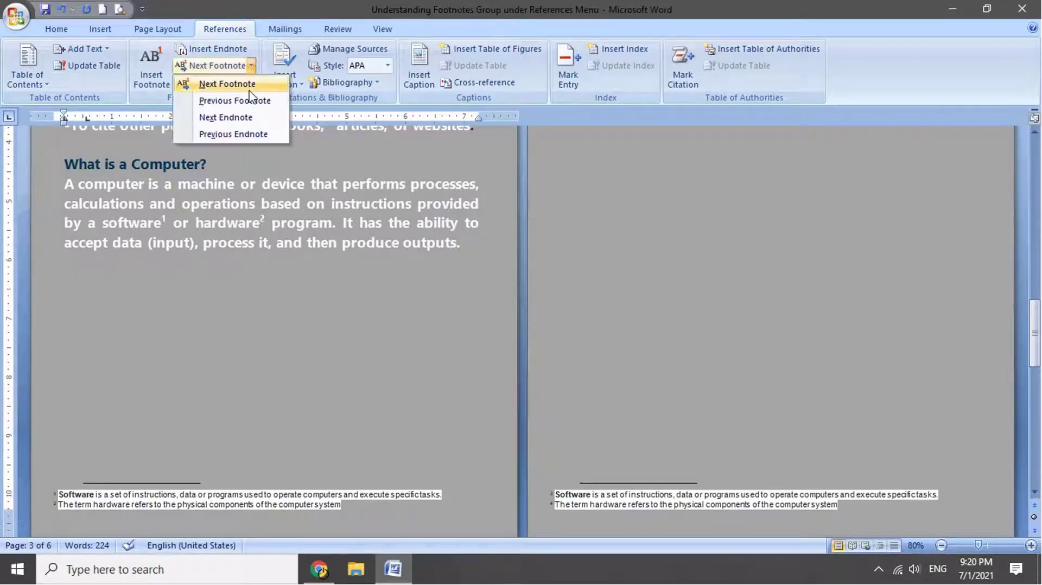
left_click(249, 90)
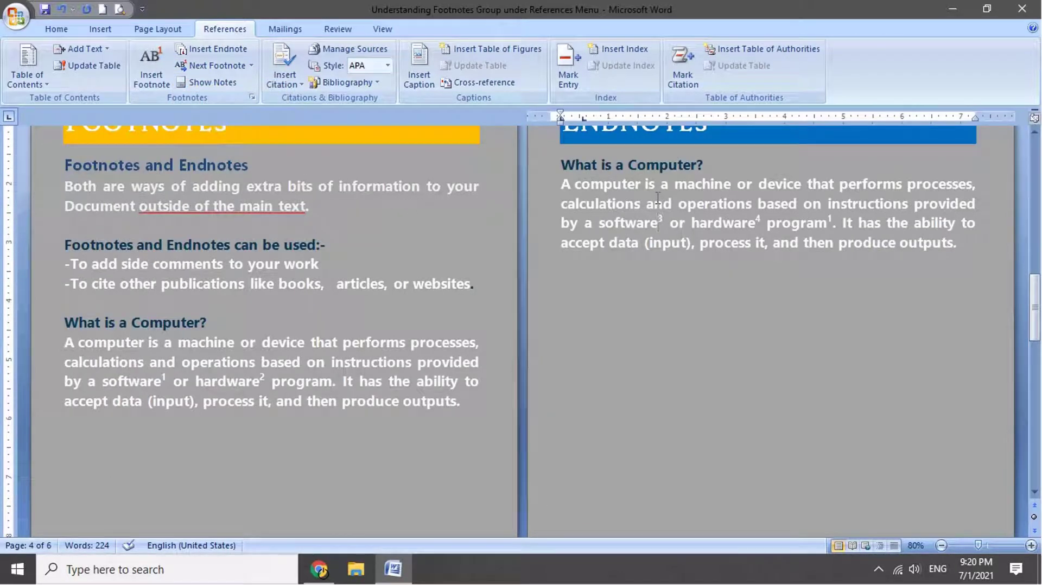
Go back to the previous footnote reference, after "hardware" on the Footnotes page.
left_click(251, 65)
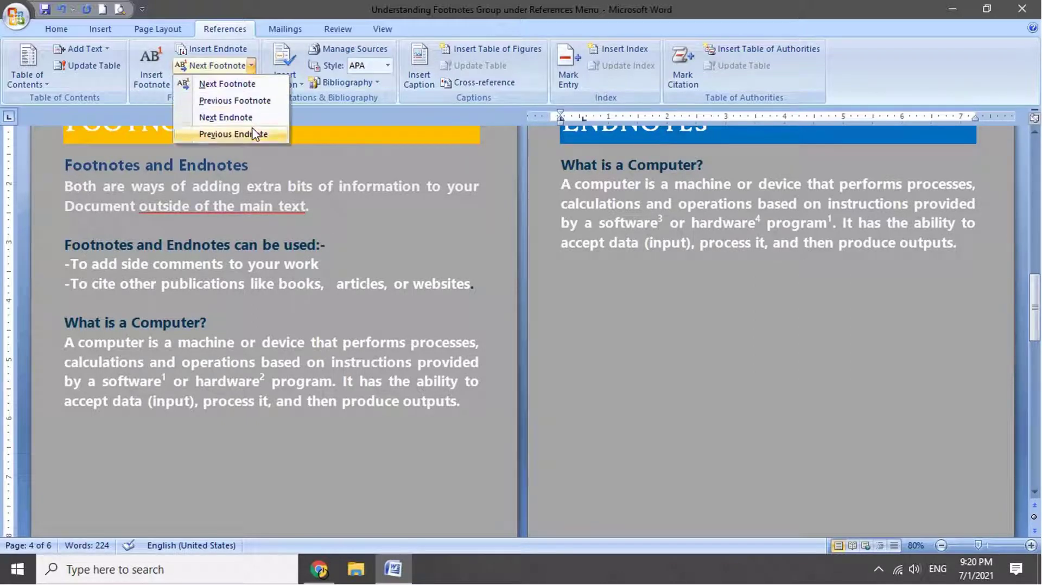
left_click(255, 101)
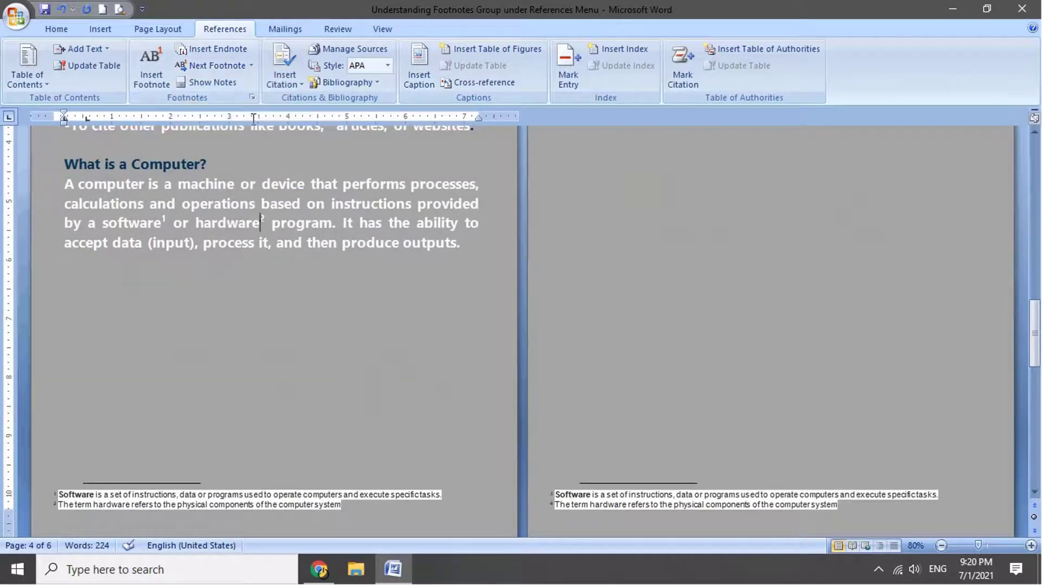
left_click(216, 65)
left_click(252, 65)
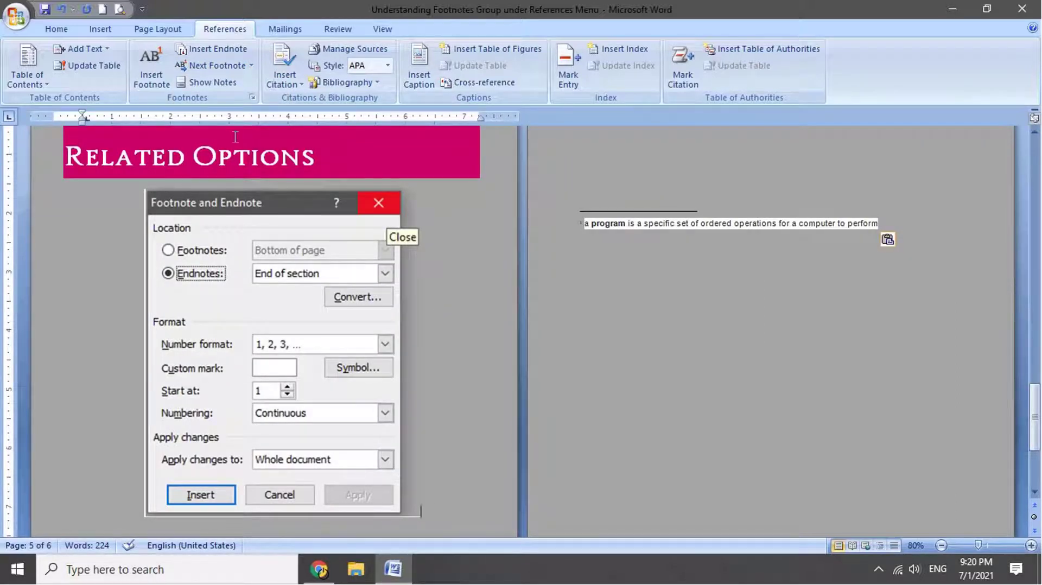
Open the Footnote and Endnote settings, move the dialog beneath the endnote text, and set the location type to Footnotes.
left_click(254, 100)
left_click_drag(269, 244, 688, 260)
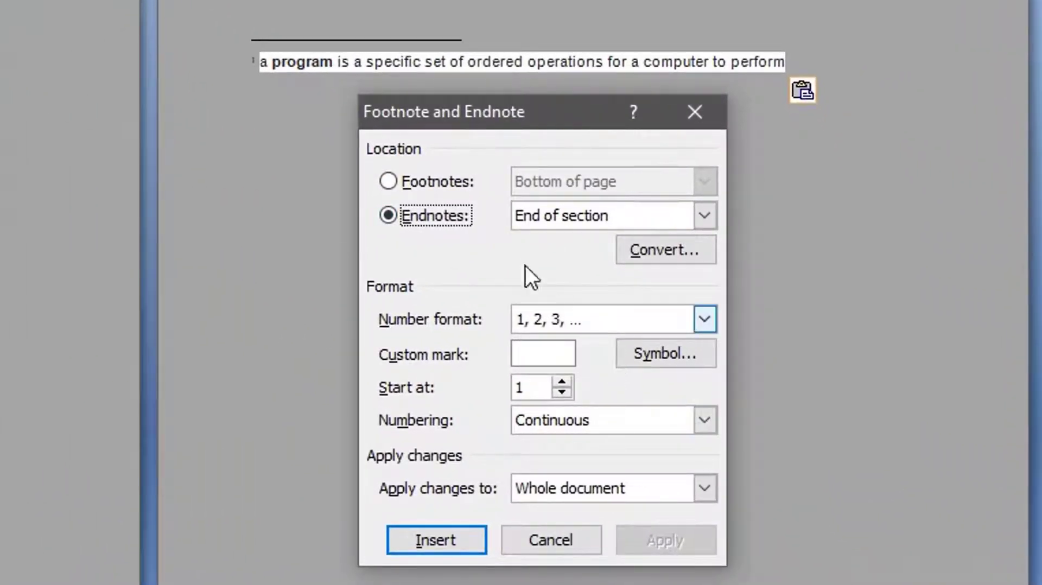
left_click(389, 182)
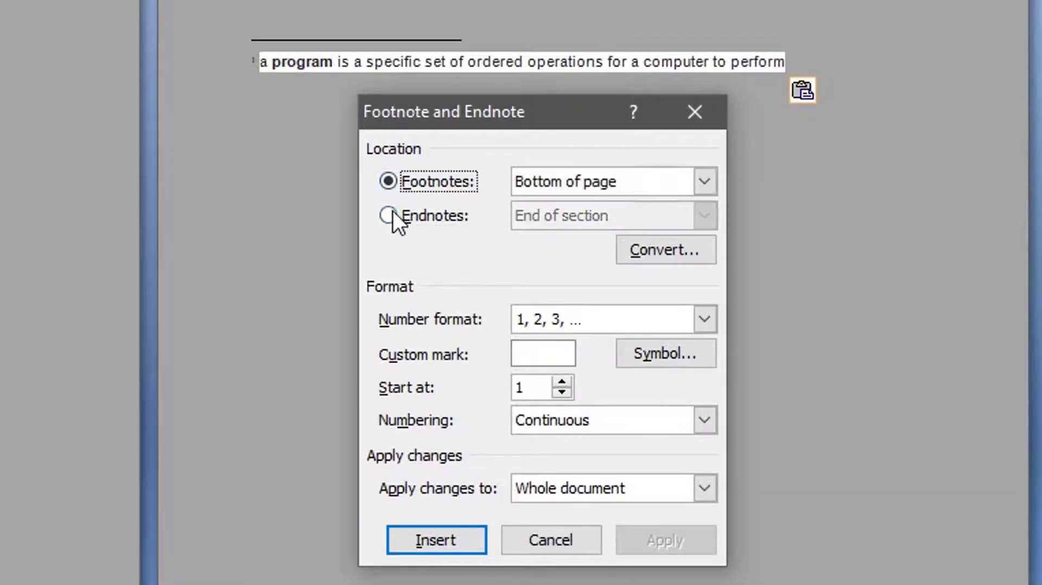
left_click(391, 212)
left_click(392, 184)
left_click(389, 212)
left_click(389, 185)
left_click(389, 217)
left_click(387, 182)
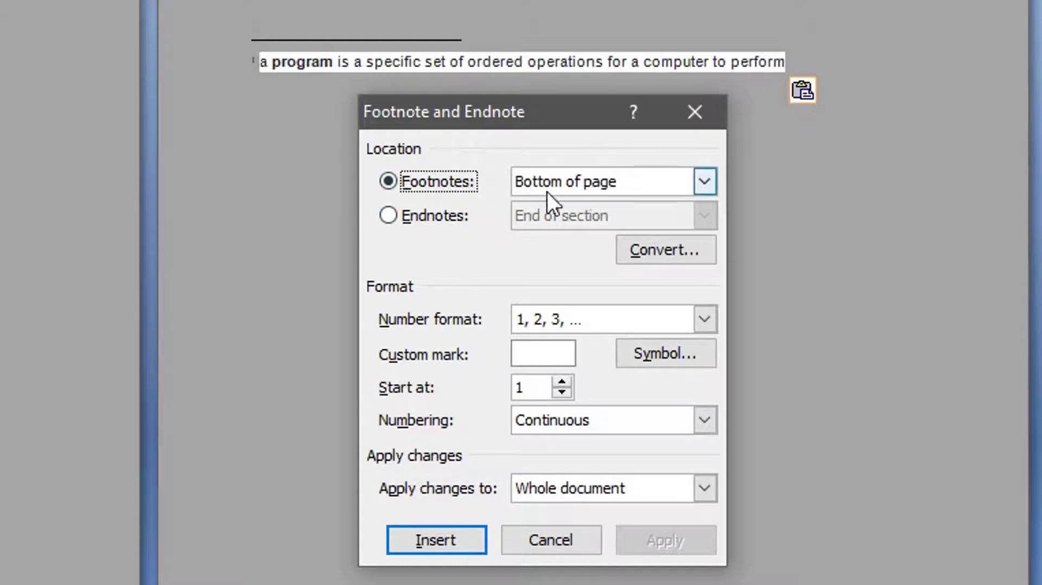
Review the footnote location choices, switch the location type to Endnotes, and place endnotes at End of document.
left_click(588, 179)
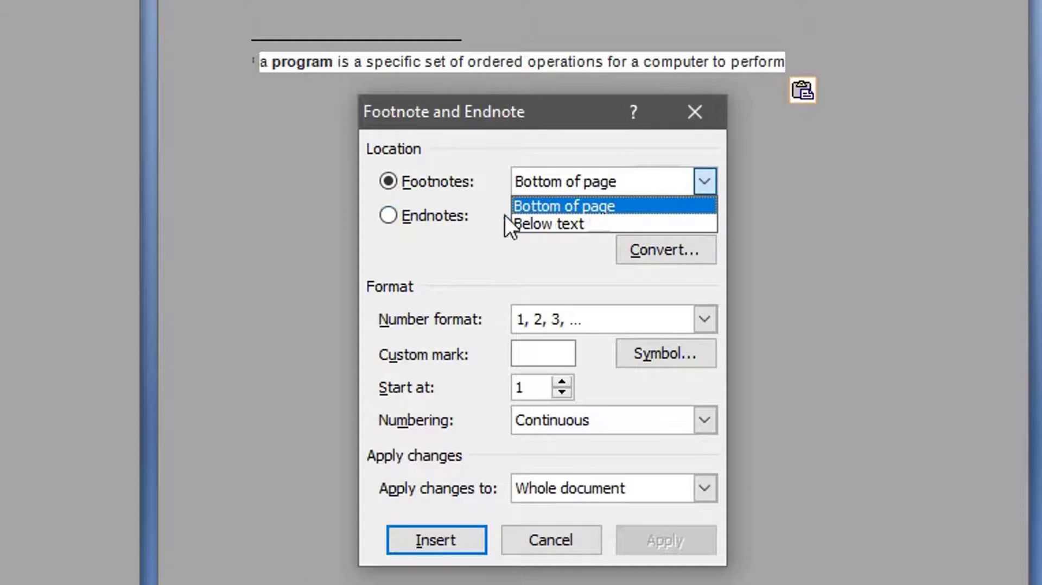
left_click(431, 218)
left_click(589, 214)
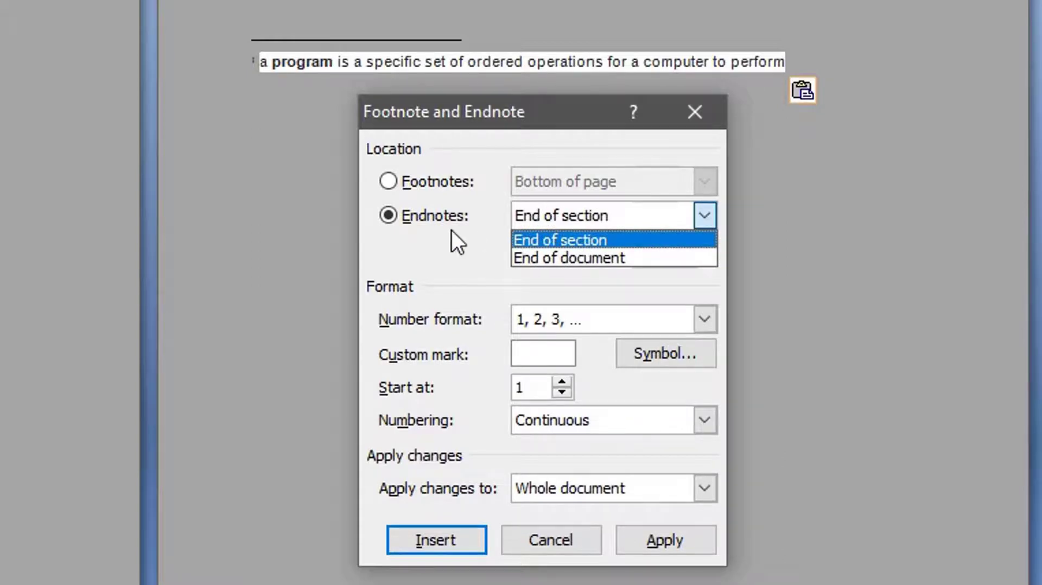
left_click(567, 259)
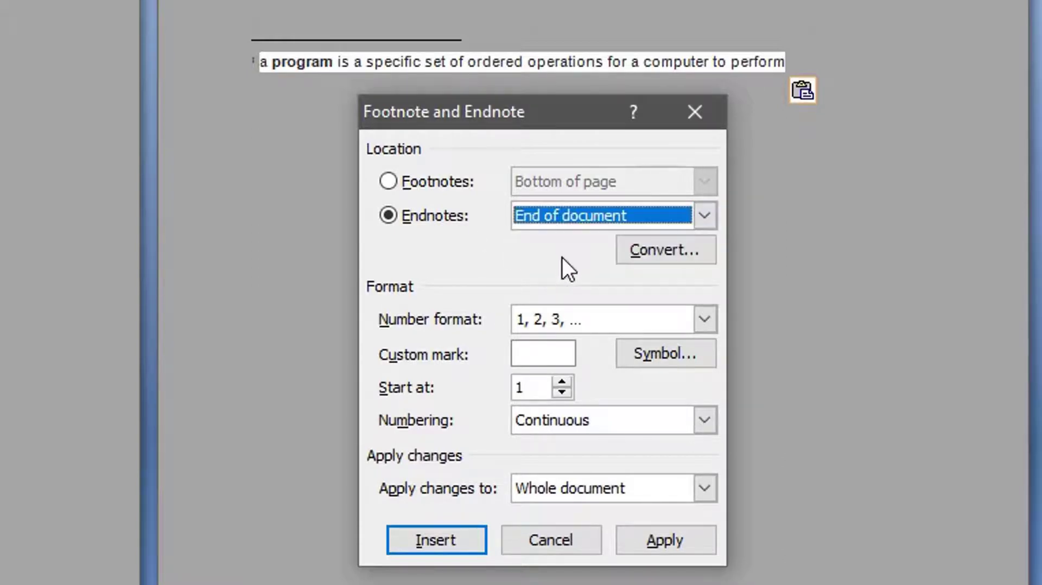
Review the note conversion options, select converting all endnotes to footnotes, and close them without converting.
left_click(640, 251)
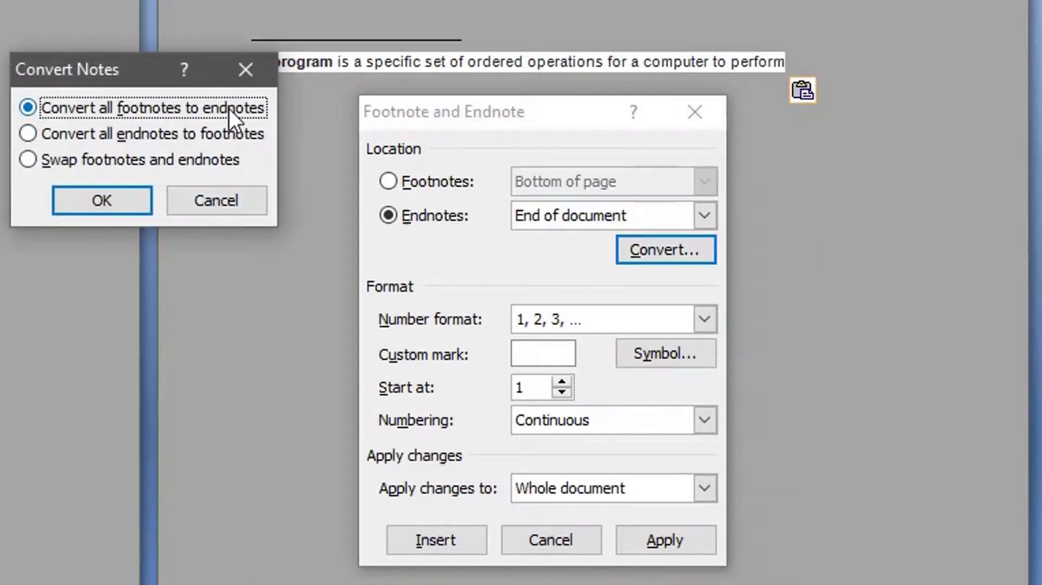
left_click(130, 135)
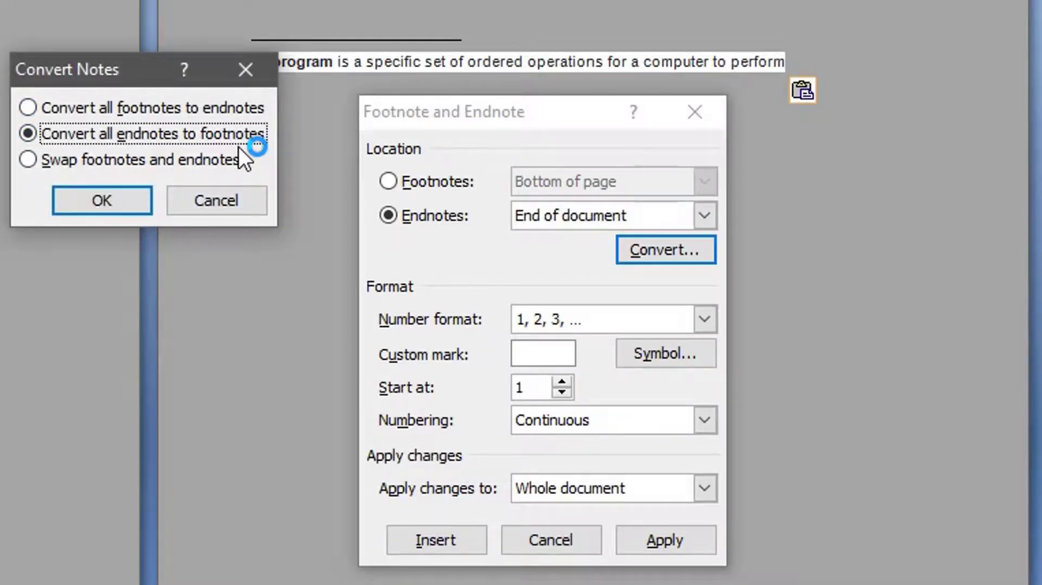
left_click(244, 69)
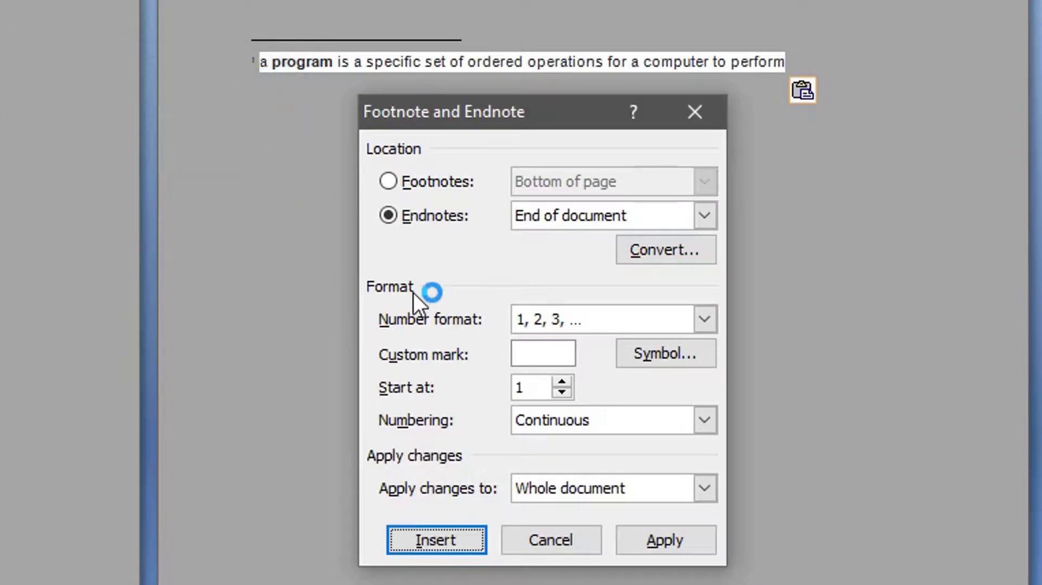
Review the number formats, switch the location type to Footnotes, and apply the a, b, c, … format to the whole document.
left_click(587, 323)
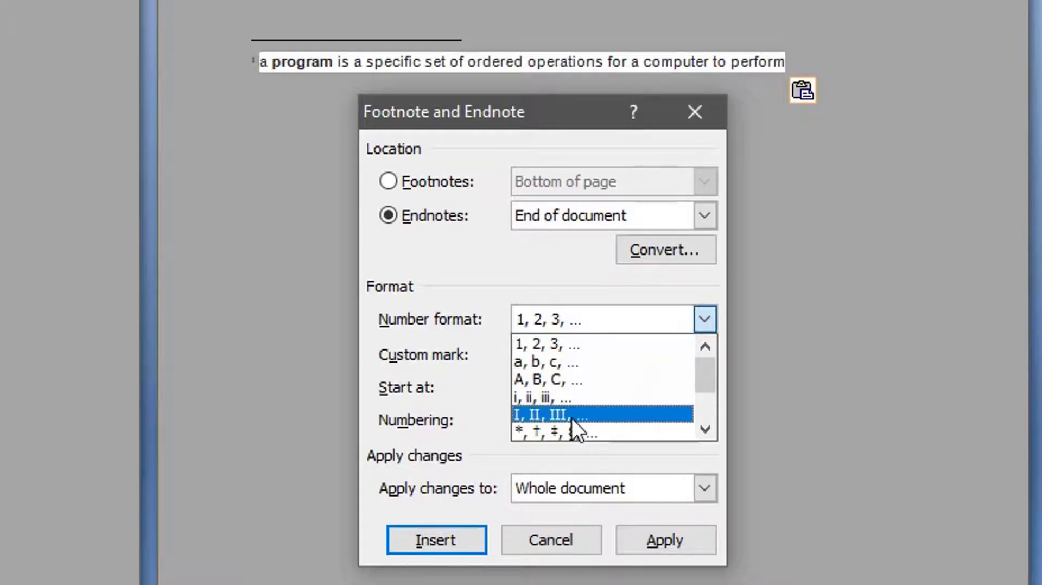
scroll(581, 411, "down", 2)
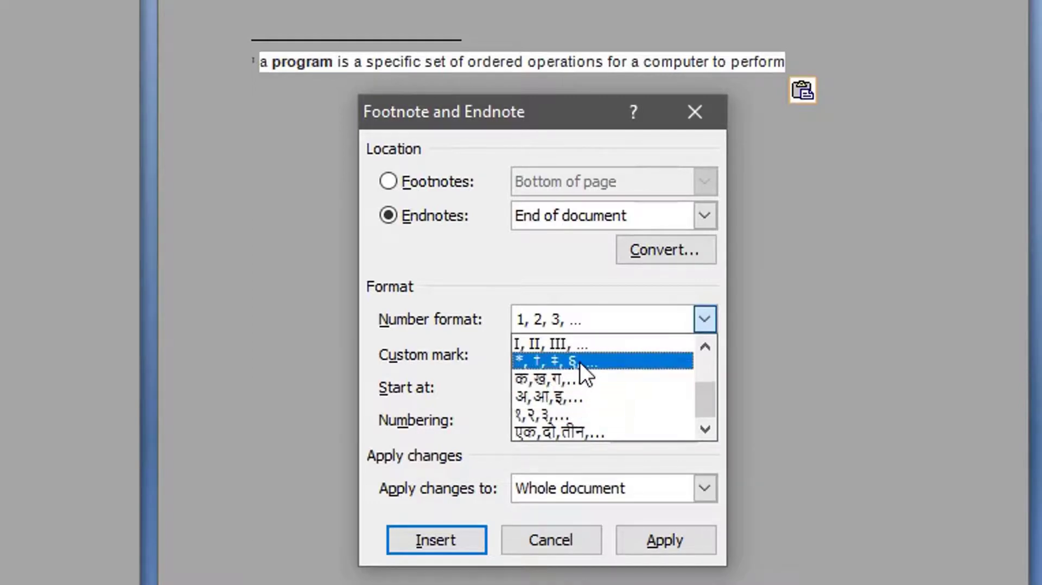
key("alt+f")
left_click(587, 320)
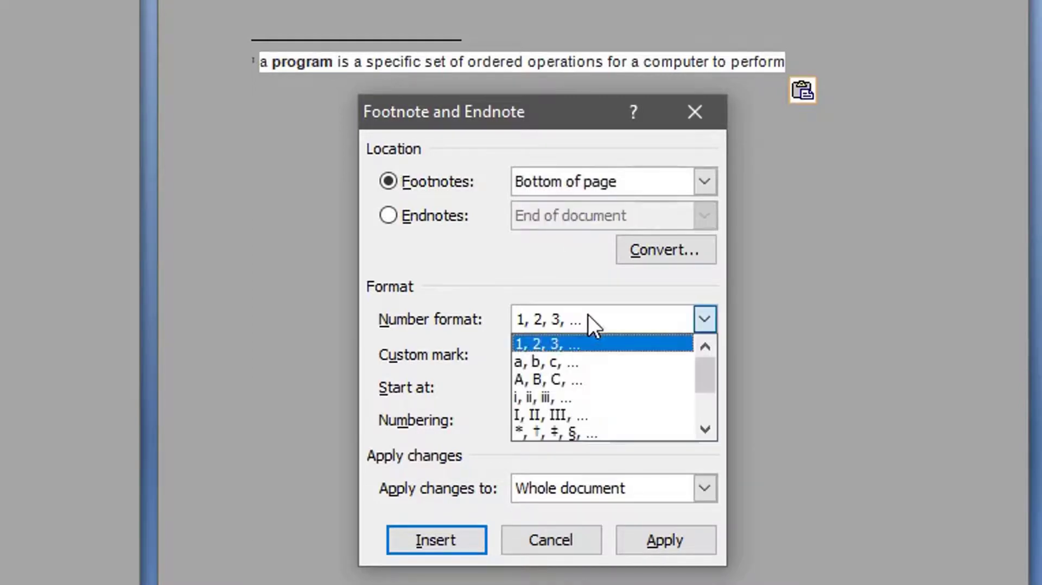
left_click(582, 363)
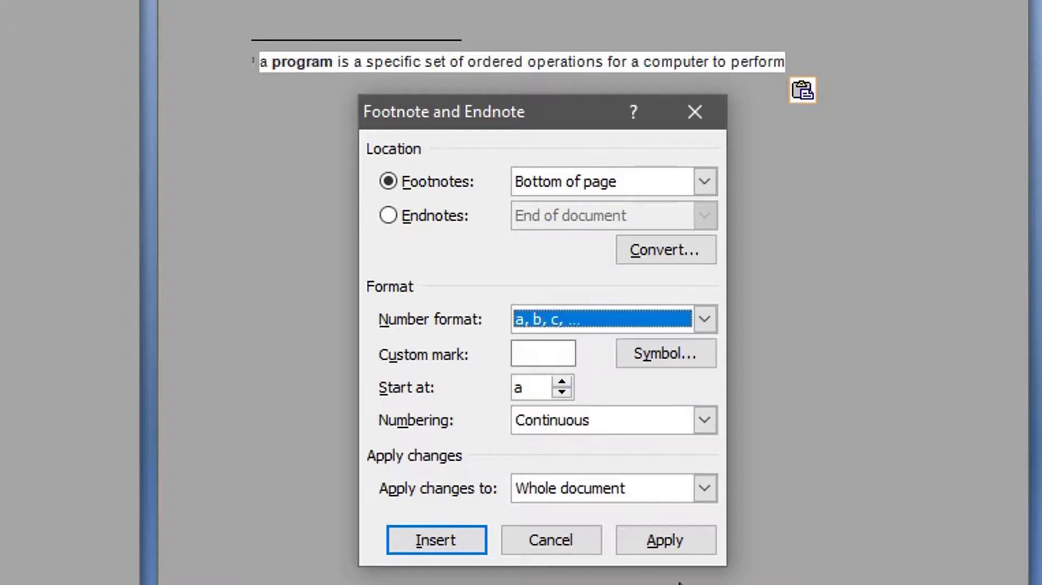
left_click(675, 540)
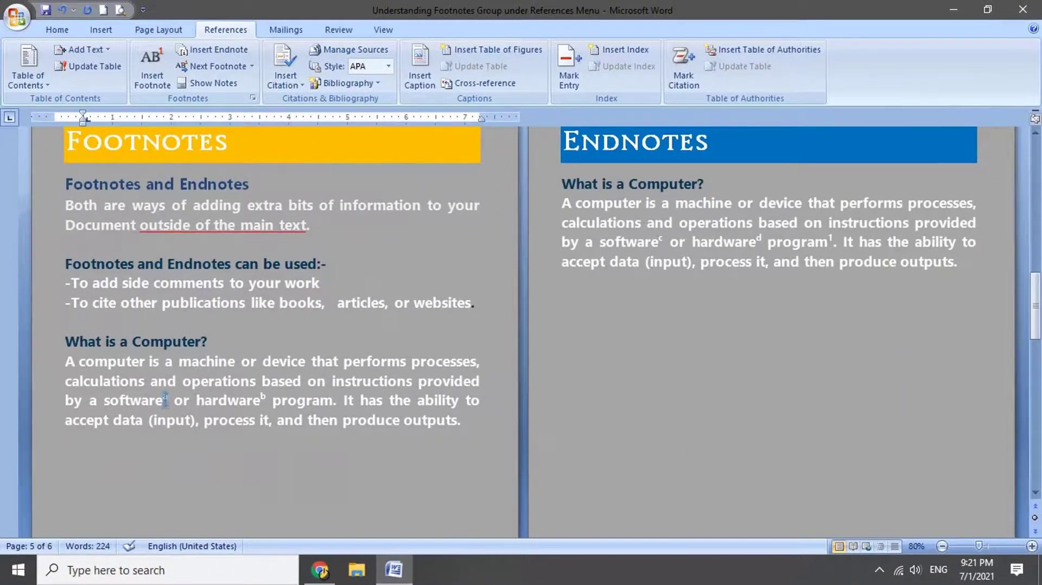
Examine the footnote references after "software" and "hardware" on the Footnotes page.
double_click(164, 399)
double_click(263, 398)
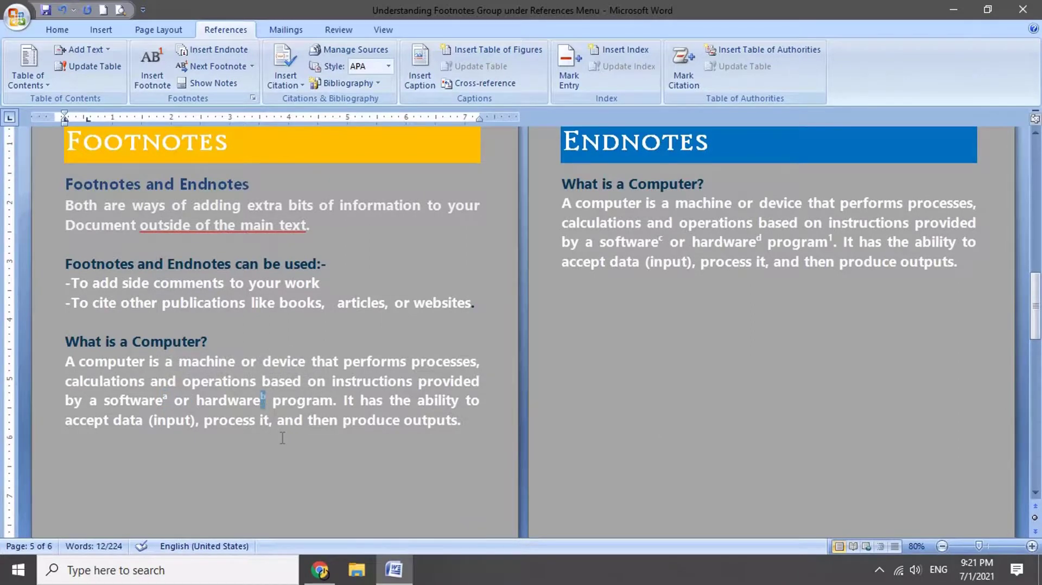
scroll(580, 383, "down", 3)
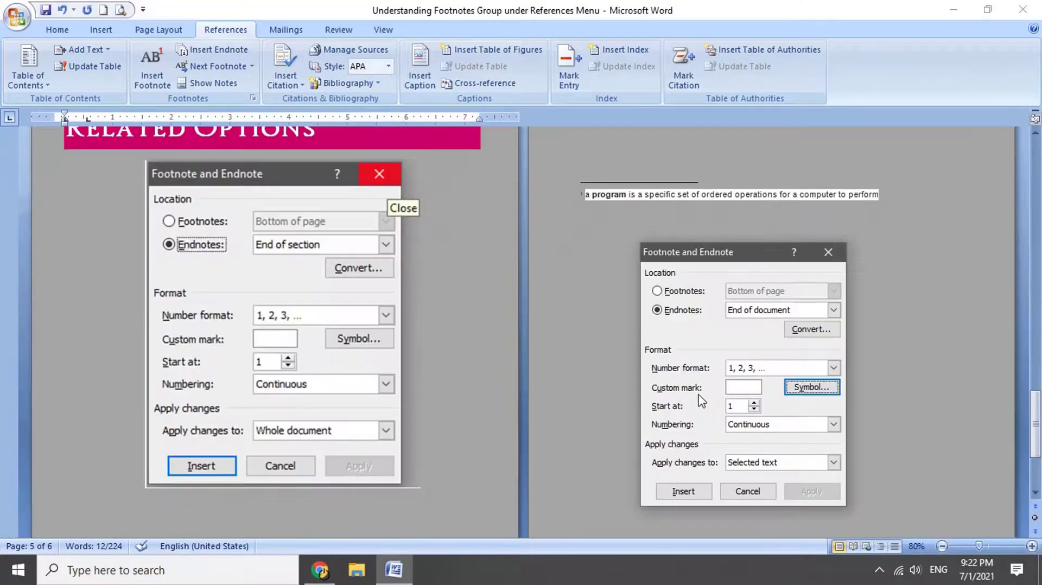
Browse the symbols offered for the custom mark, trying ® and ♥, and close the symbol picker without inserting one.
left_click(810, 389)
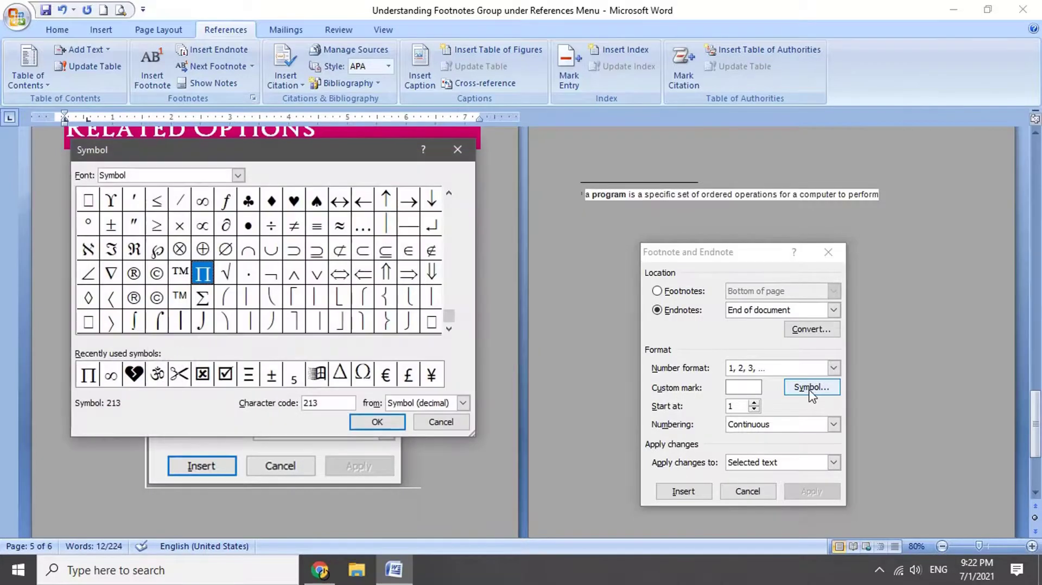
left_click(133, 275)
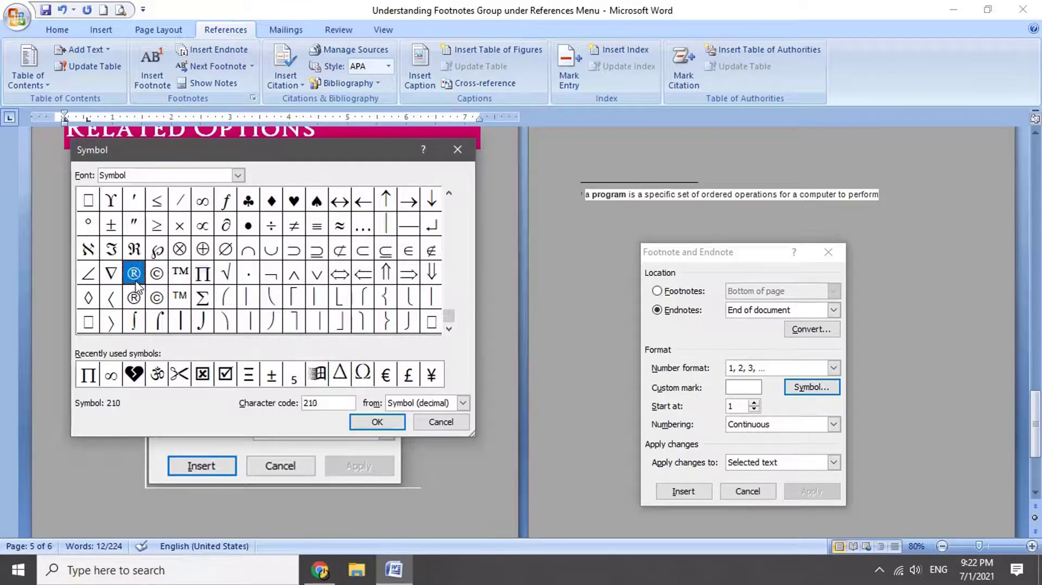
left_click(173, 300)
left_click(299, 209)
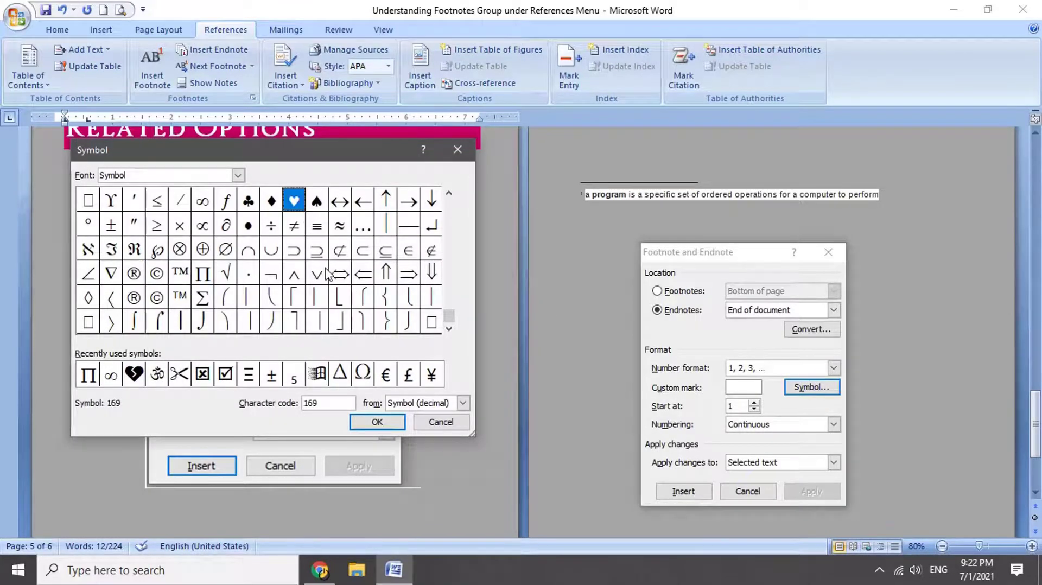
left_click(345, 303)
left_click(458, 150)
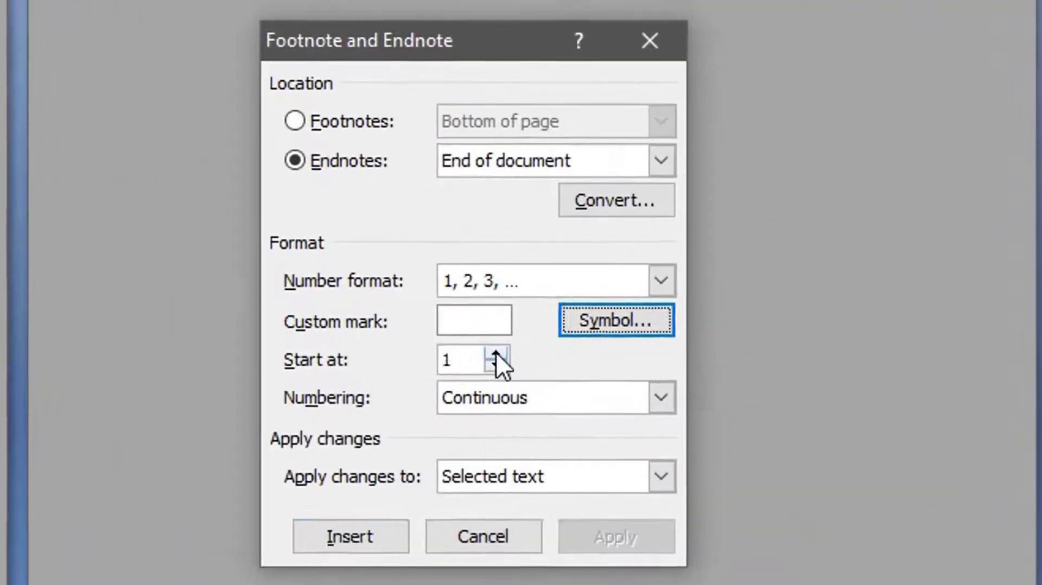
Try out higher starting numbers for the endnotes and return the starting number to 1.
left_click(698, 392)
left_click(698, 392)
left_click(699, 392)
left_click(698, 391)
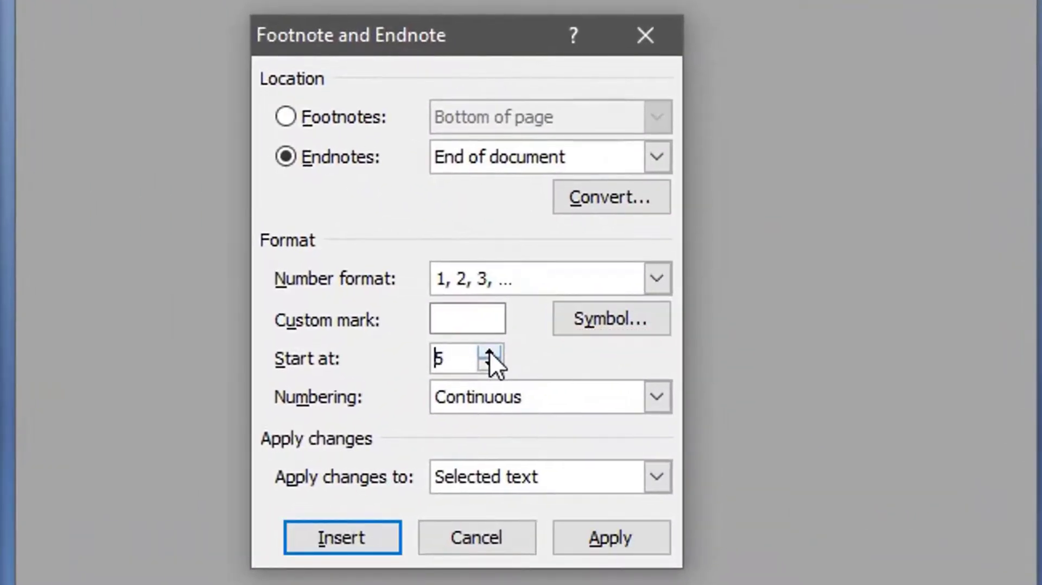
left_click(699, 392)
left_click(699, 391)
left_click(490, 353)
left_click(485, 362)
left_click(485, 363)
left_click(484, 362)
left_click(485, 362)
left_click(485, 362)
left_click(484, 362)
left_click(485, 362)
Review the numbering and apply-to choices, keep Continuous and Selected text, and close the Footnote and Endnote settings.
left_click(490, 396)
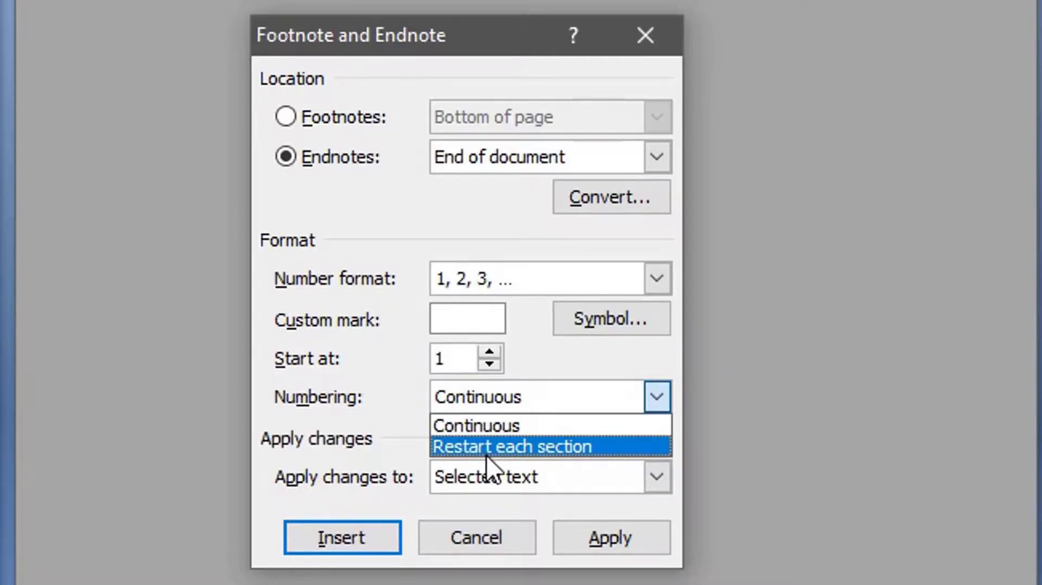
left_click(359, 466)
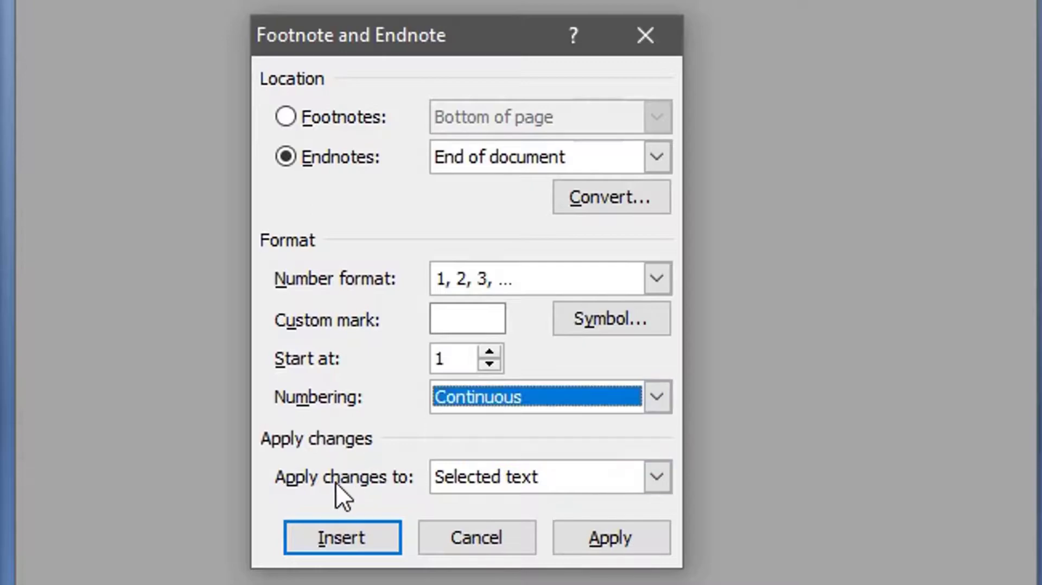
left_click(523, 488)
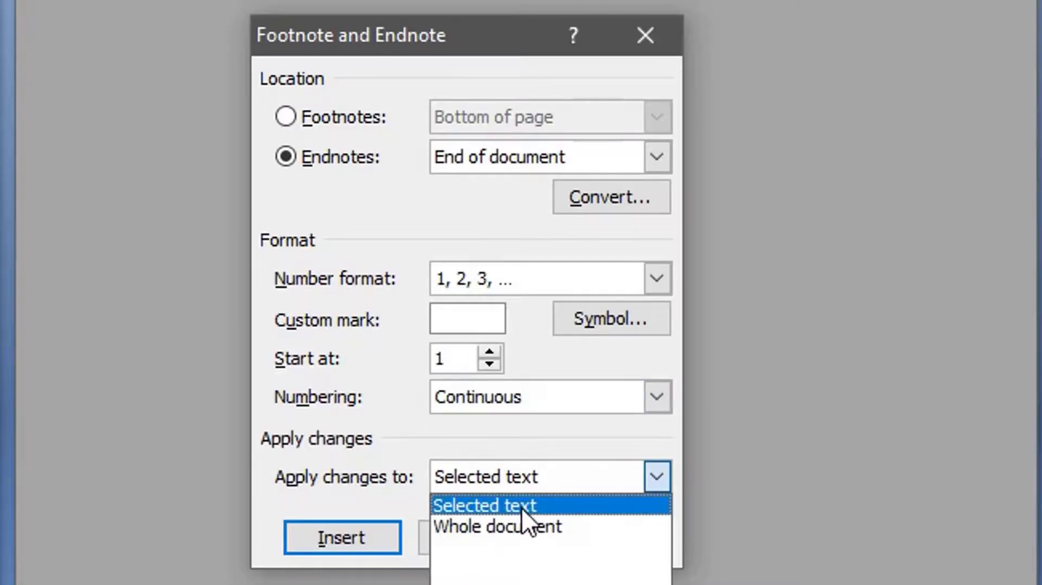
left_click(521, 507)
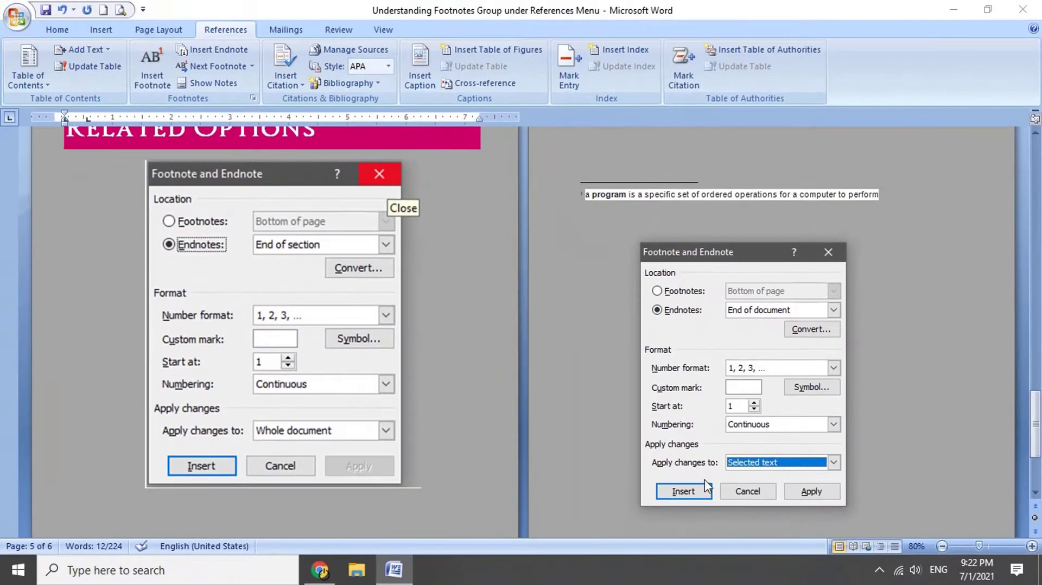
left_click(637, 497)
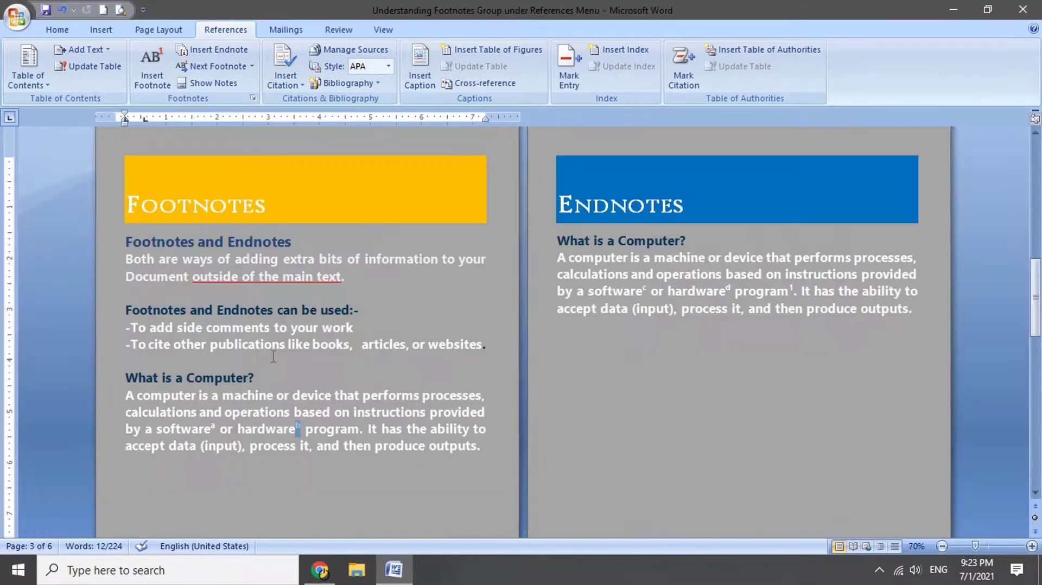
Delete the footnote reference after "hardware" on the Endnotes page and check the notes at the foot of the page.
left_click(311, 434)
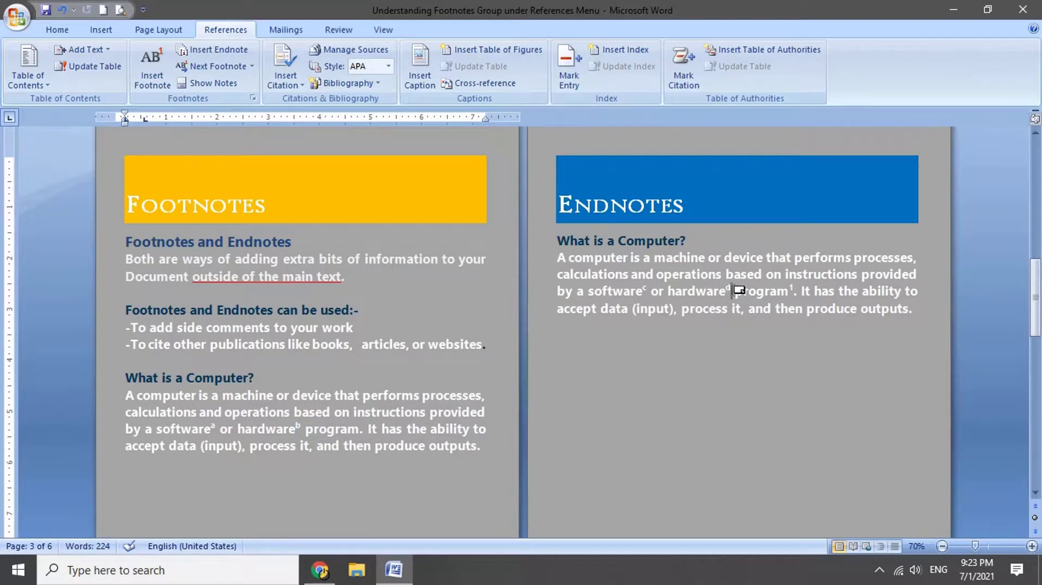
left_click_drag(733, 288, 726, 287)
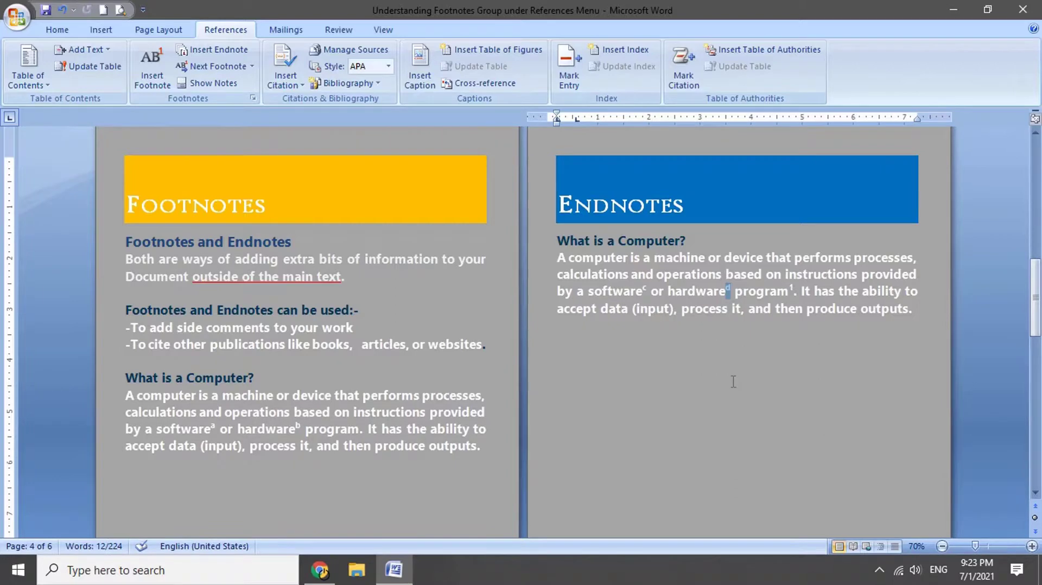
key("Delete")
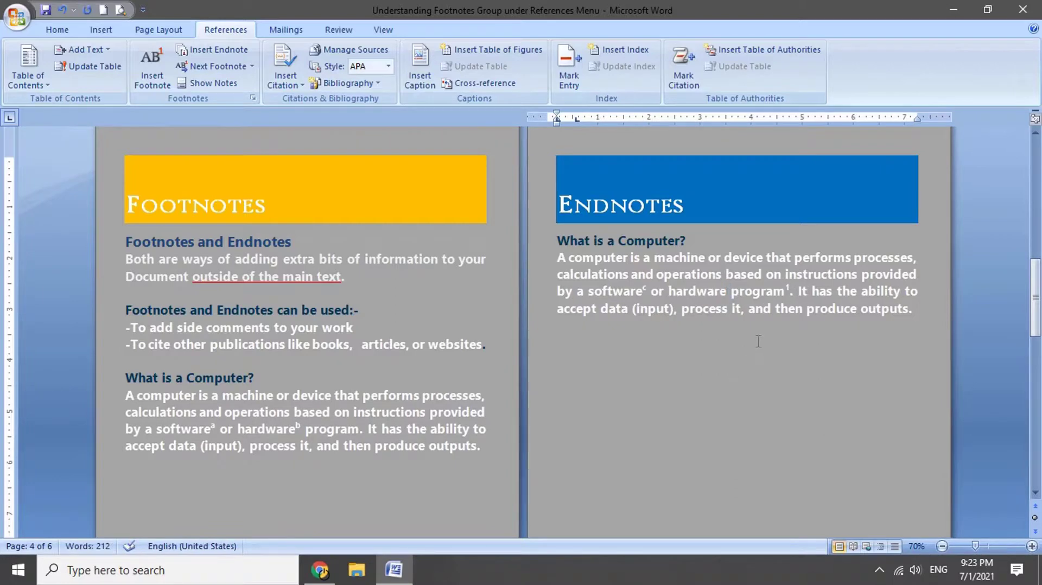
scroll(749, 348, "down", 5)
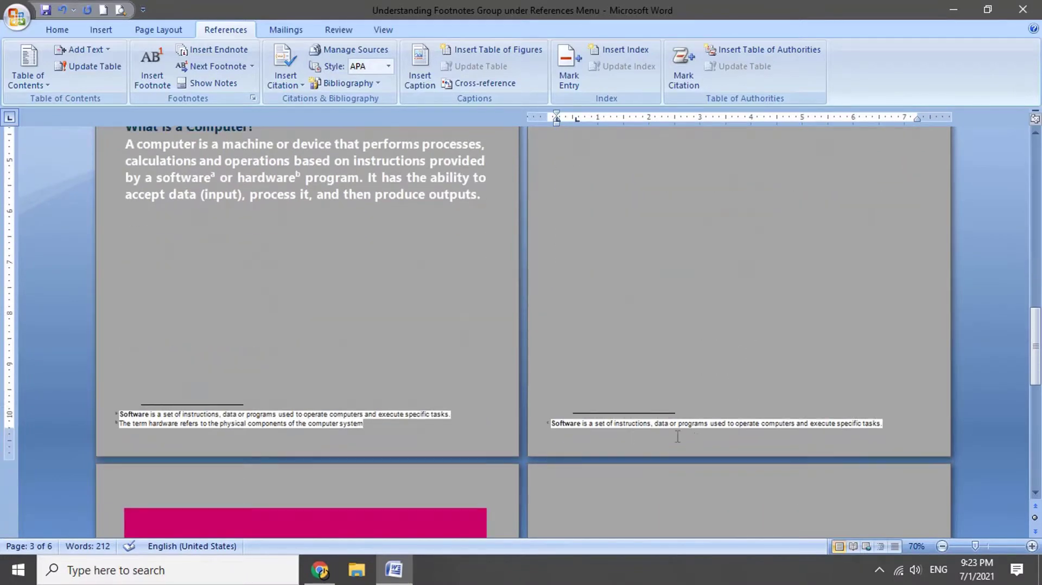